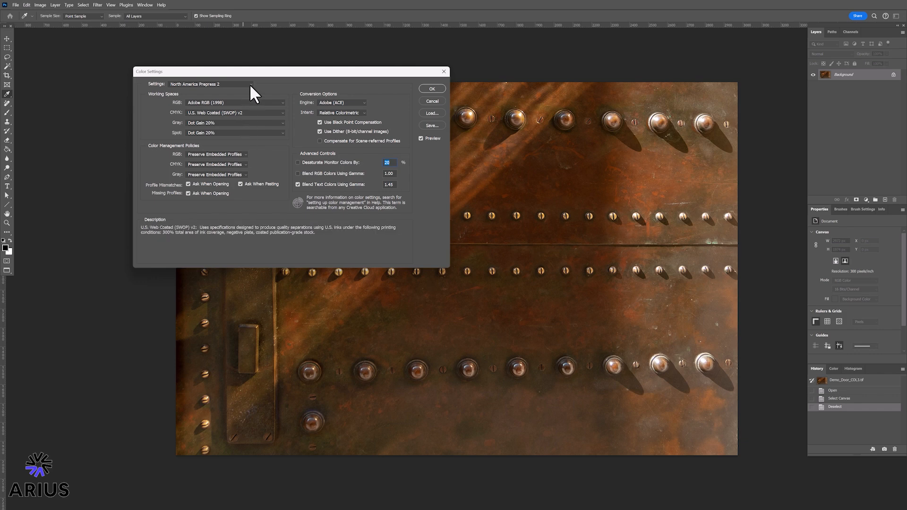
Set the color settings to North America Prepress 2 with Adobe RGB (1998) and U.S. Web Coated (SWOP) v2 as working spaces.
{"action": "left_click", "coordinate": [250, 84]}
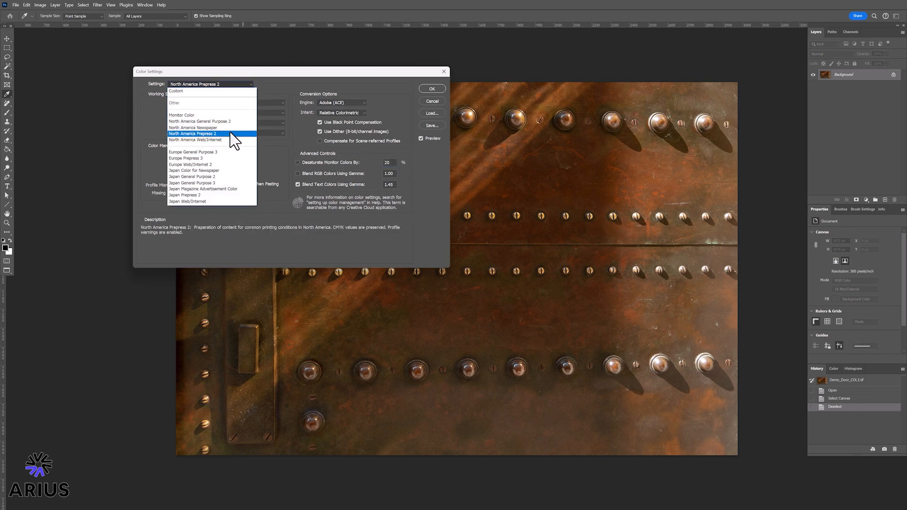
{"action": "left_click", "coordinate": [231, 134]}
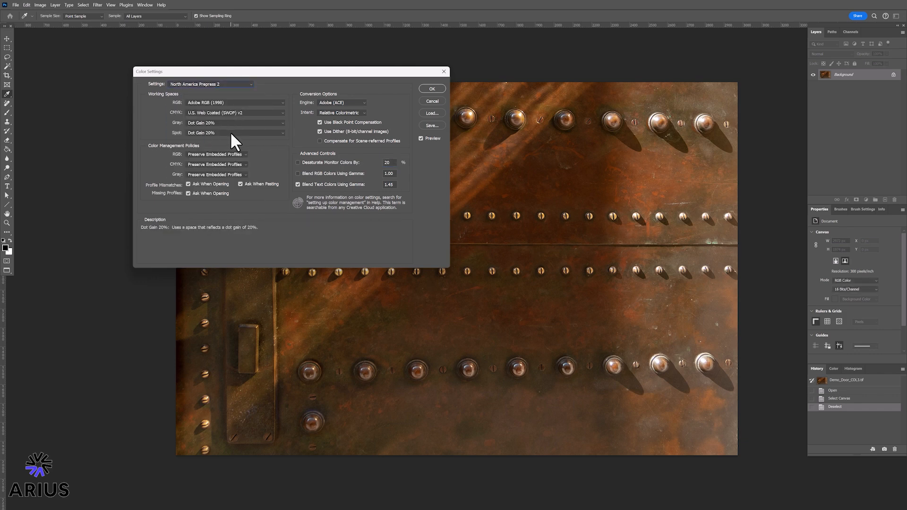
{"action": "left_click", "coordinate": [248, 102]}
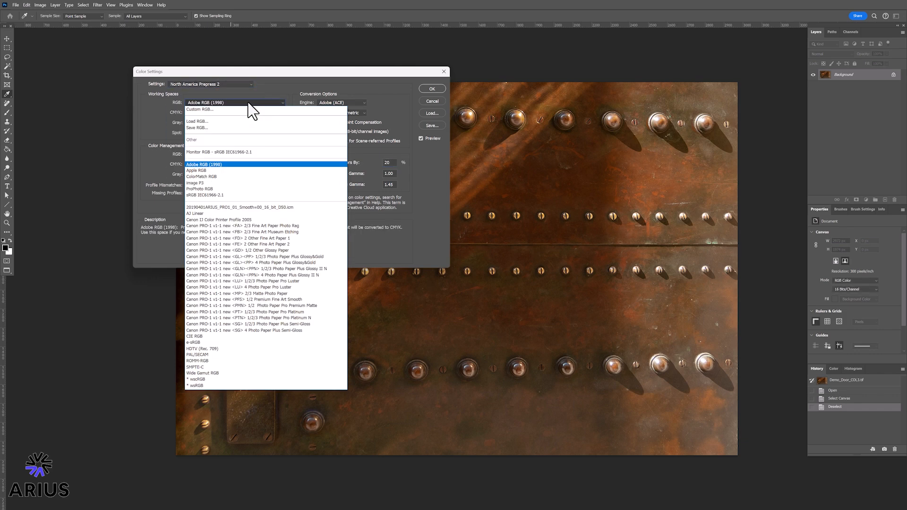
{"action": "left_click", "coordinate": [227, 165]}
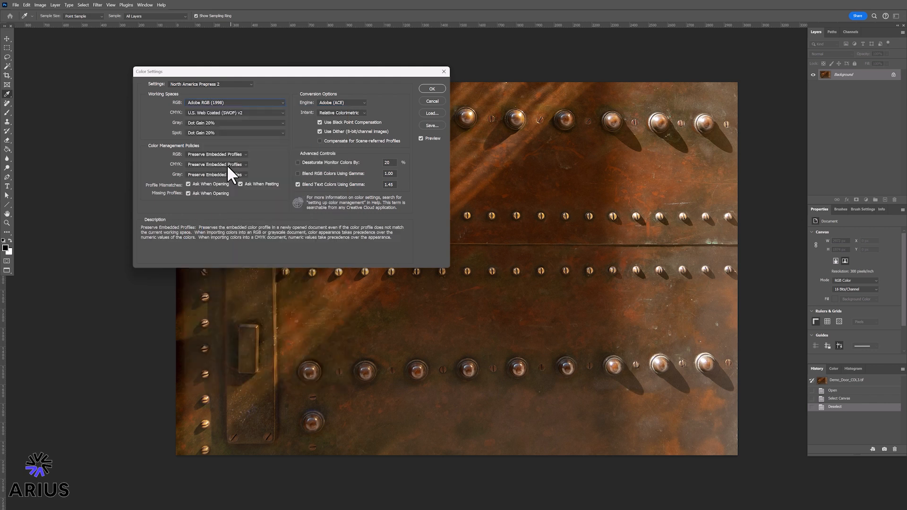
{"action": "left_click", "coordinate": [241, 113]}
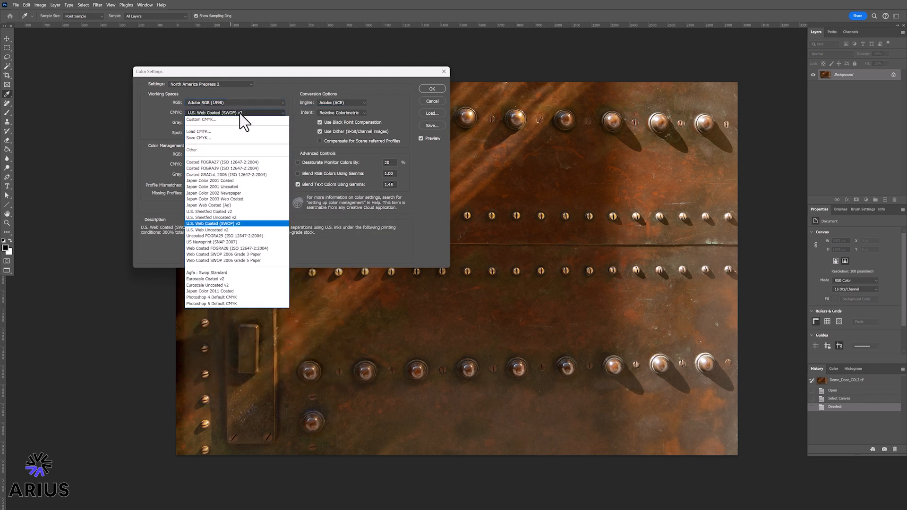
{"action": "left_click", "coordinate": [228, 224]}
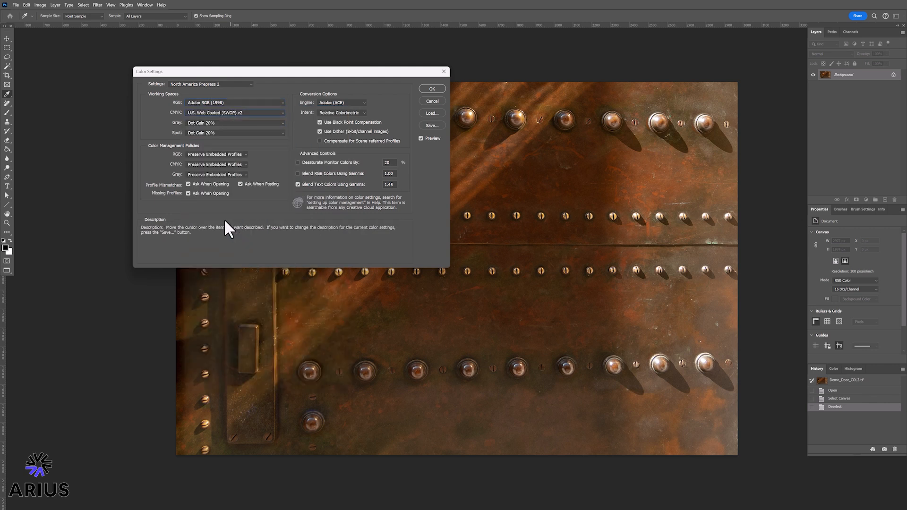
{"action": "left_click", "coordinate": [432, 89]}
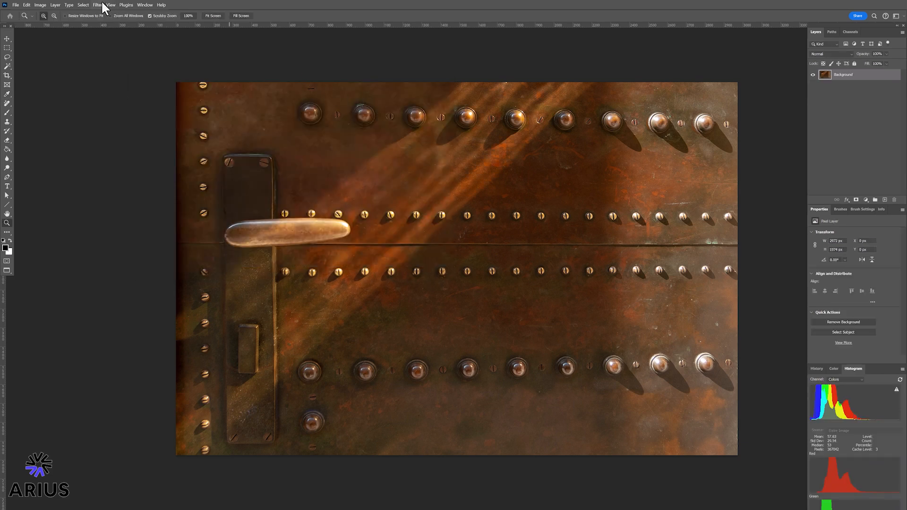
Toggle the gamut warning for the door image.
{"action": "left_click", "coordinate": [110, 4]}
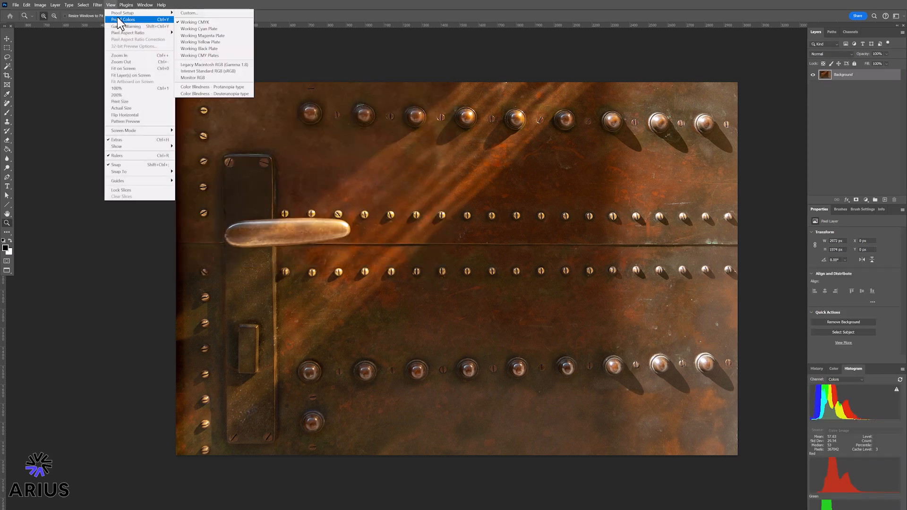
{"action": "left_click", "coordinate": [127, 26]}
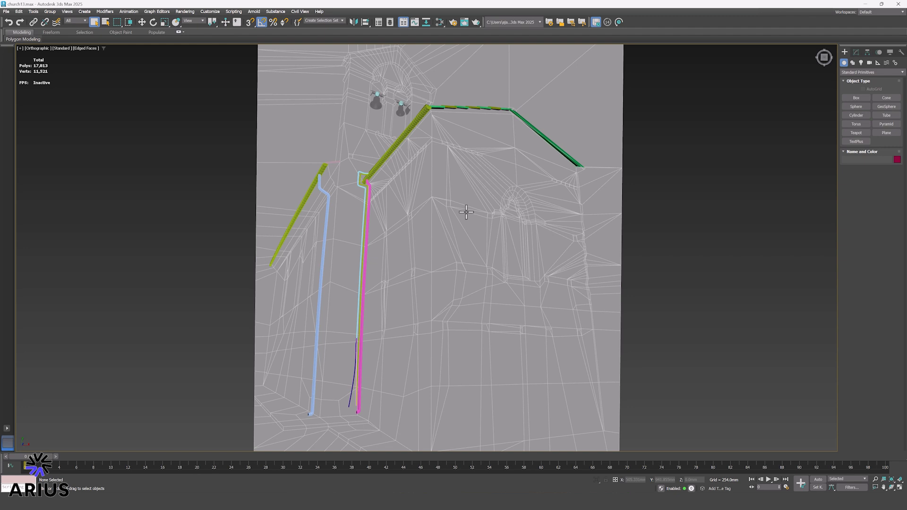
{"action": "left_click_drag", "start_coordinate": [466, 212], "coordinate": [453, 187]}
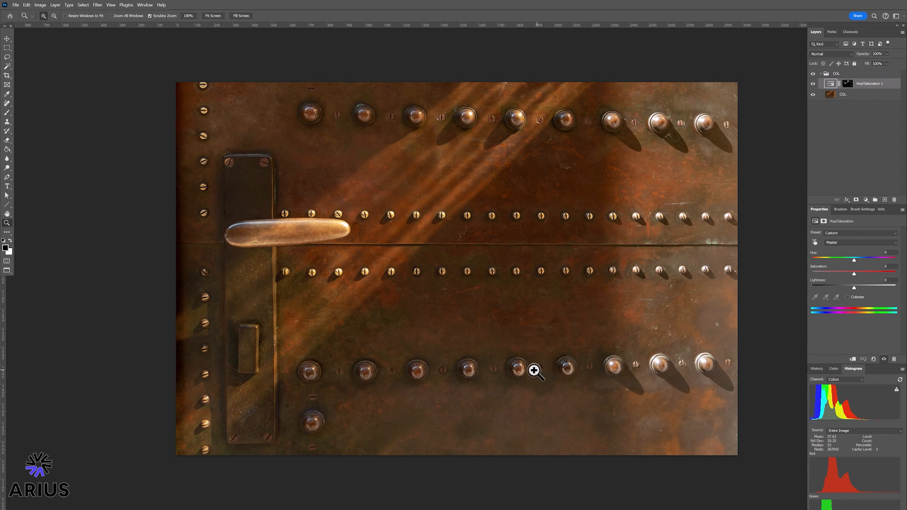
{"action": "left_click_drag", "start_coordinate": [545, 371], "coordinate": [560, 375]}
{"action": "left_click", "coordinate": [560, 376]}
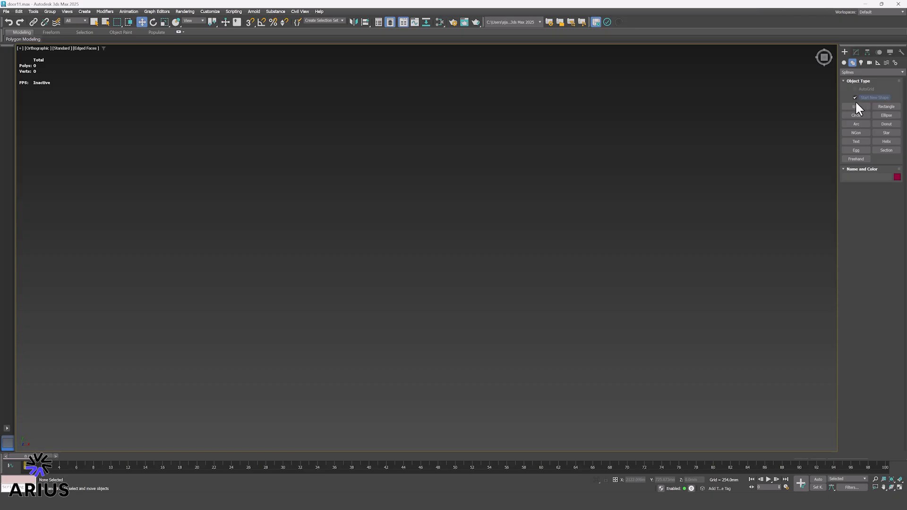
In 3ds Max, draw a rectangle spline and set its length to 1974 mm and width to 2972 mm.
{"action": "left_click", "coordinate": [882, 108]}
{"action": "left_click_drag", "start_coordinate": [270, 152], "coordinate": [678, 394]}
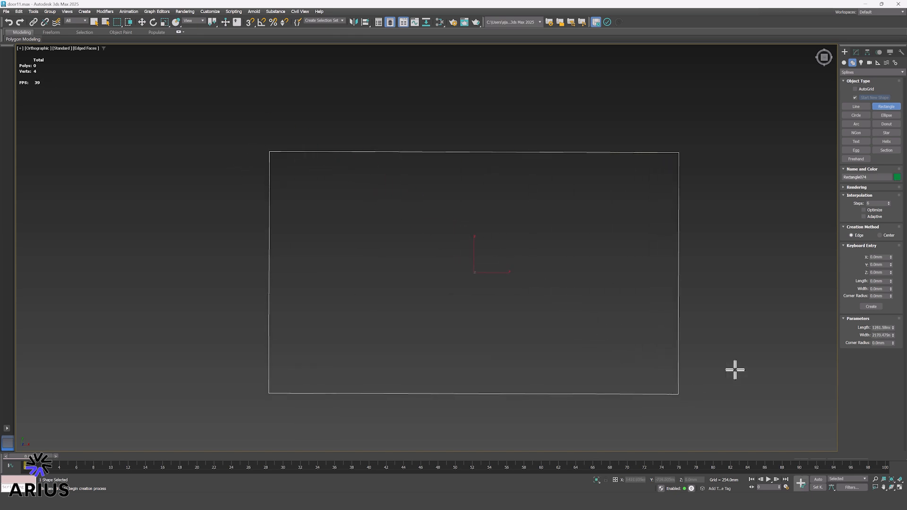
{"action": "type", "text": "1974"}
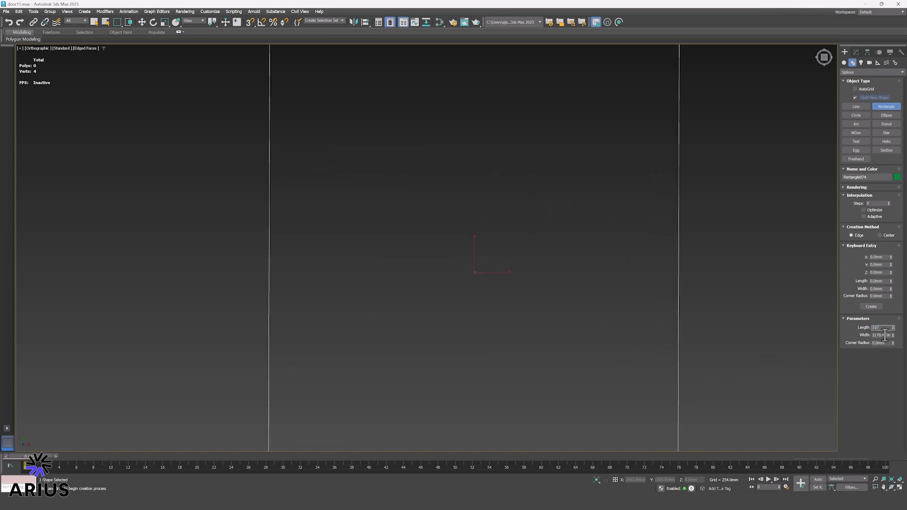
{"action": "key", "text": "Return"}
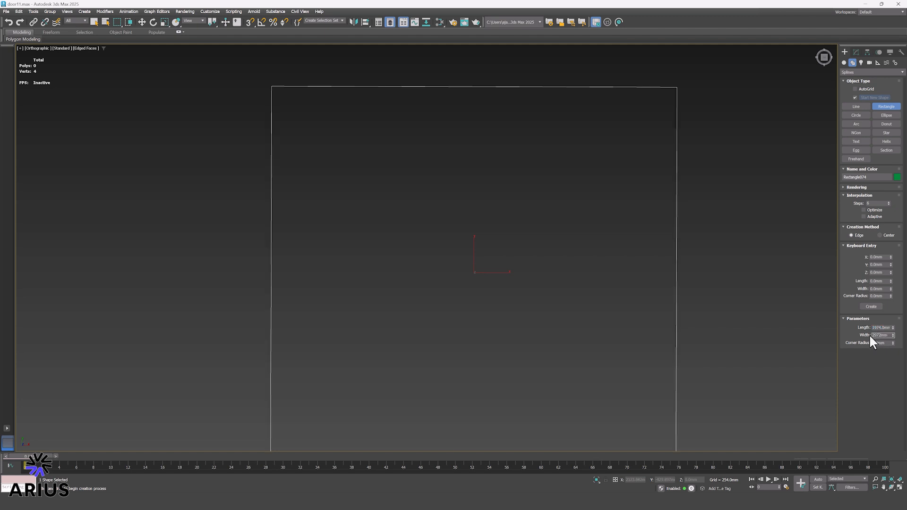
{"action": "key", "text": "Return"}
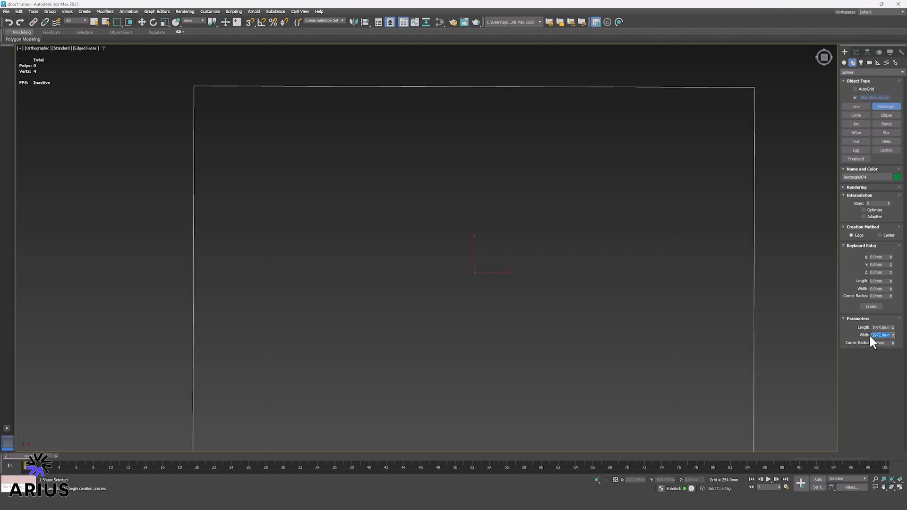
Move the rectangle to the world origin by setting its absolute X and Y positions to 0.
{"action": "key", "text": "w"}
{"action": "right_click", "coordinate": [144, 21]}
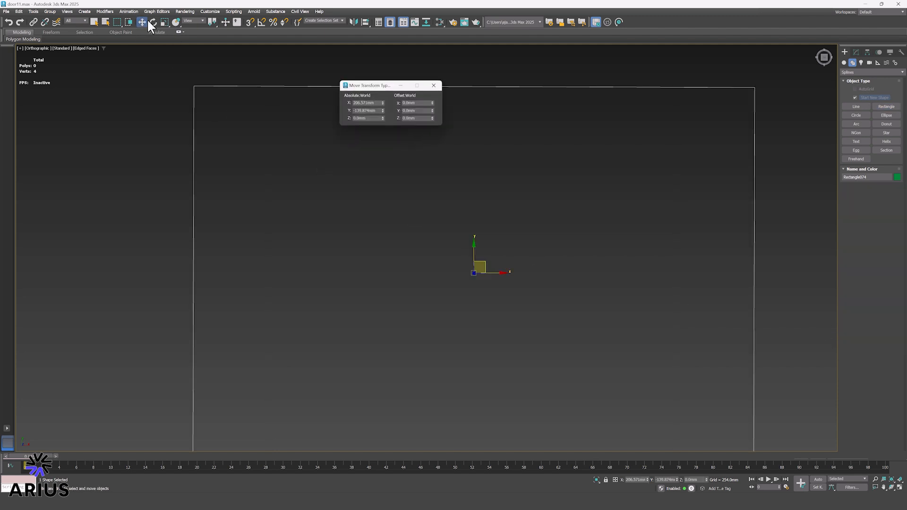
{"action": "type", "text": "0"}
{"action": "key", "text": "Tab"}
{"action": "type", "text": "0"}
{"action": "key", "text": "Return"}
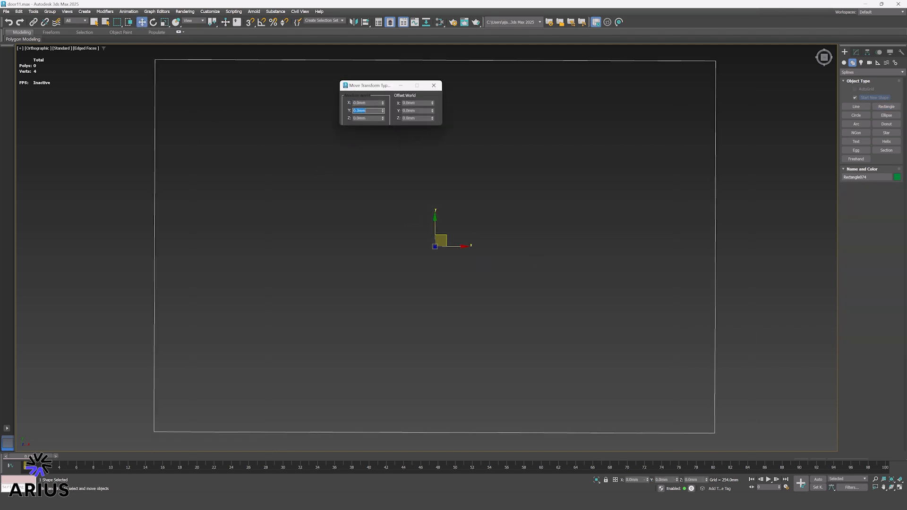
{"action": "left_click", "coordinate": [433, 85]}
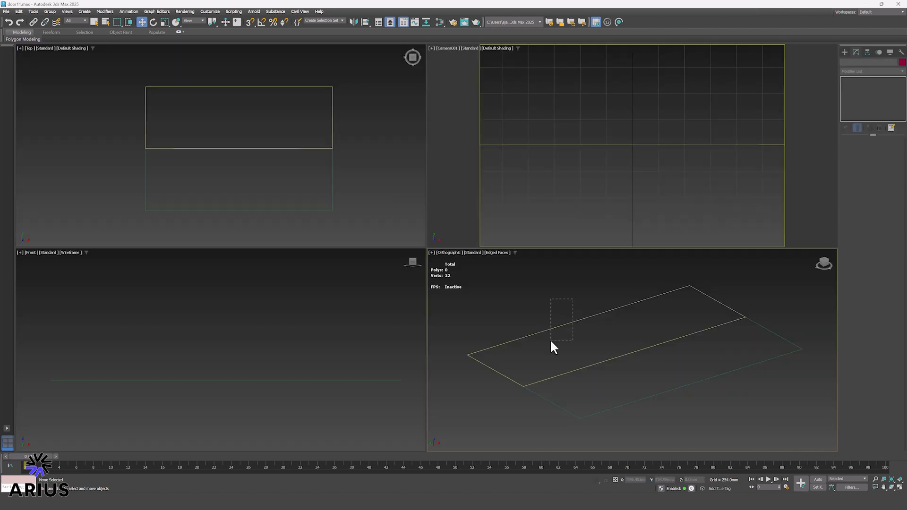
Select the plate top spline and move it slightly upward in the Front view.
{"action": "left_click_drag", "start_coordinate": [551, 341], "coordinate": [551, 341]}
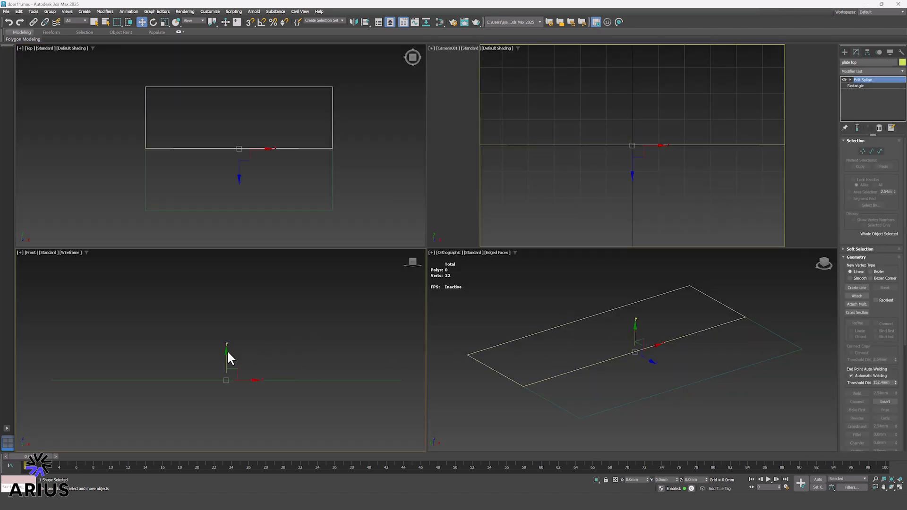
{"action": "left_click_drag", "start_coordinate": [227, 353], "coordinate": [227, 345]}
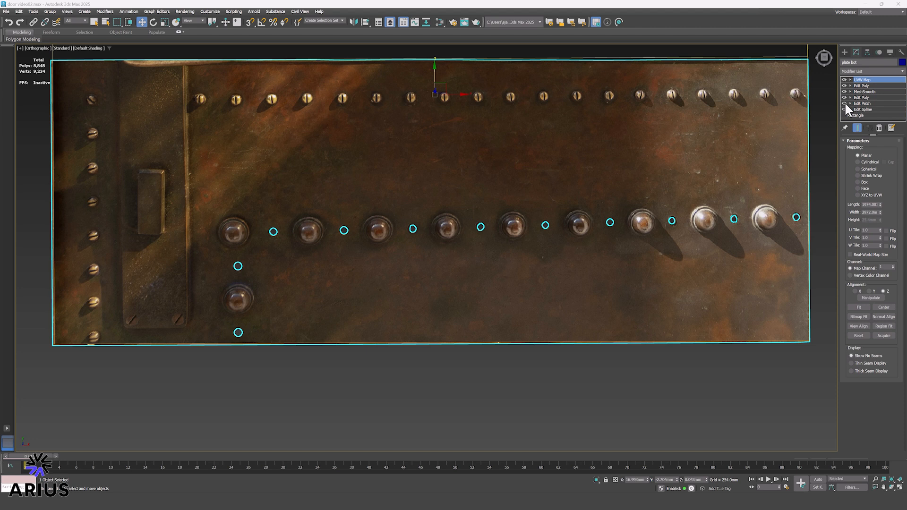
Review how the plate bot was built by enabling its modifiers one by one from Edit Patch up to UVW Map.
{"action": "left_click", "coordinate": [845, 103]}
{"action": "left_click", "coordinate": [844, 103]}
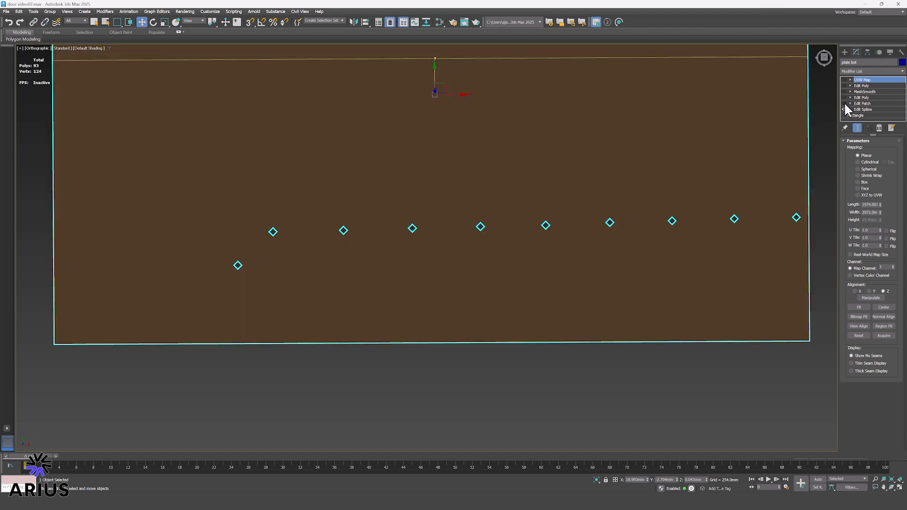
{"action": "left_click", "coordinate": [844, 98]}
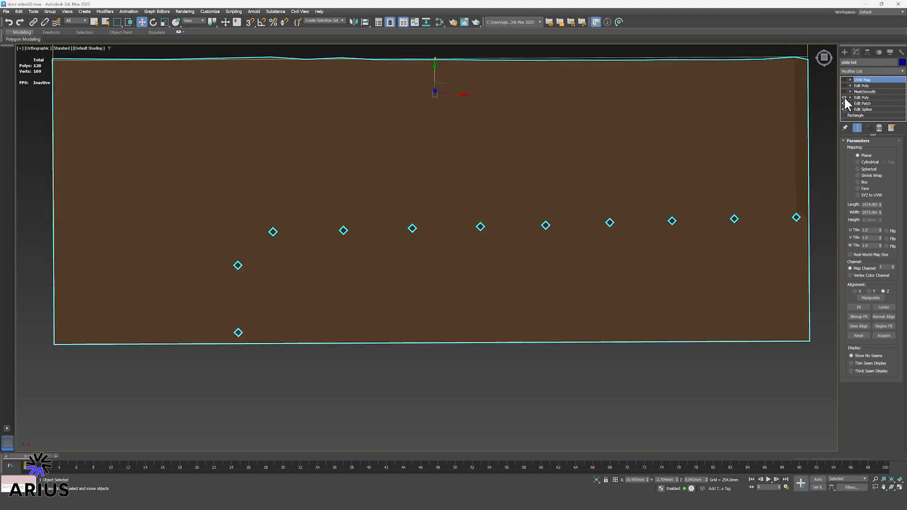
{"action": "left_click", "coordinate": [843, 91]}
{"action": "left_click", "coordinate": [844, 86]}
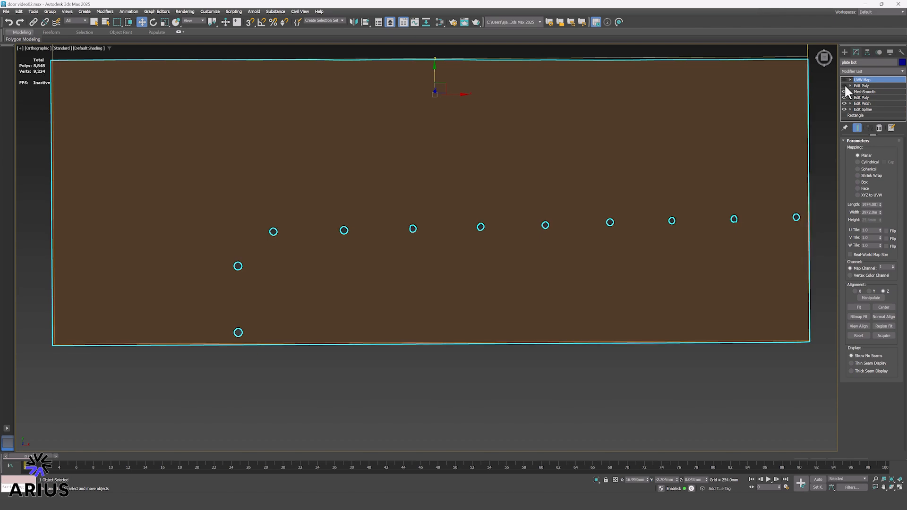
{"action": "left_click", "coordinate": [844, 80]}
Display the mesh edges on the lower plate and examine the topology around the screw holes at an angle.
{"action": "left_click_drag", "start_coordinate": [359, 218], "coordinate": [366, 204]}
{"action": "scroll", "coordinate": [367, 204], "scroll_direction": "up", "scroll_amount": 10}
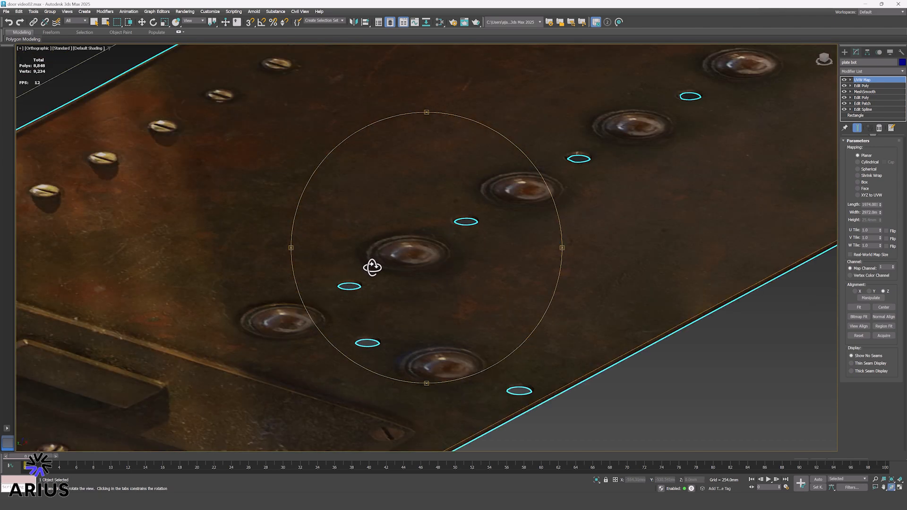
{"action": "key", "text": "F3"}
{"action": "left_click_drag", "start_coordinate": [375, 269], "coordinate": [391, 278]}
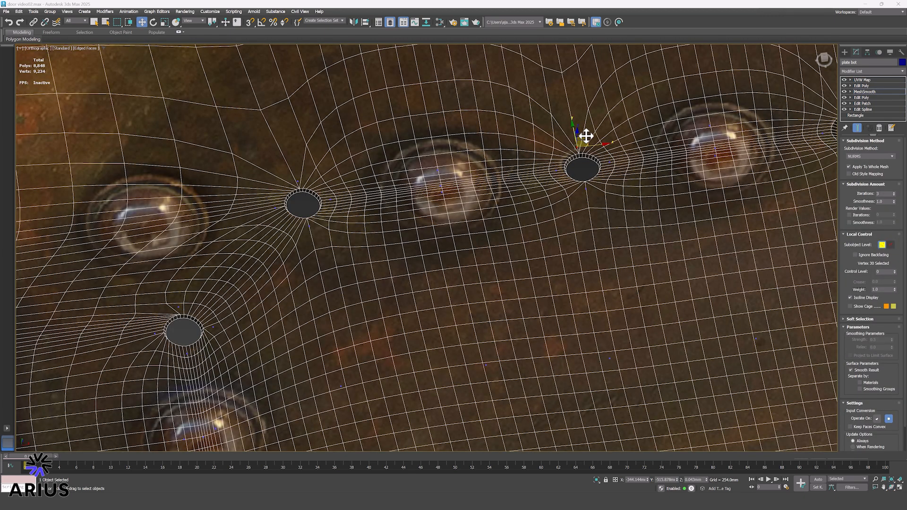
Move two MeshSmooth control vertices beside a screw hole between the rivets to refine the hole's shape.
{"action": "left_click_drag", "start_coordinate": [586, 136], "coordinate": [584, 131]}
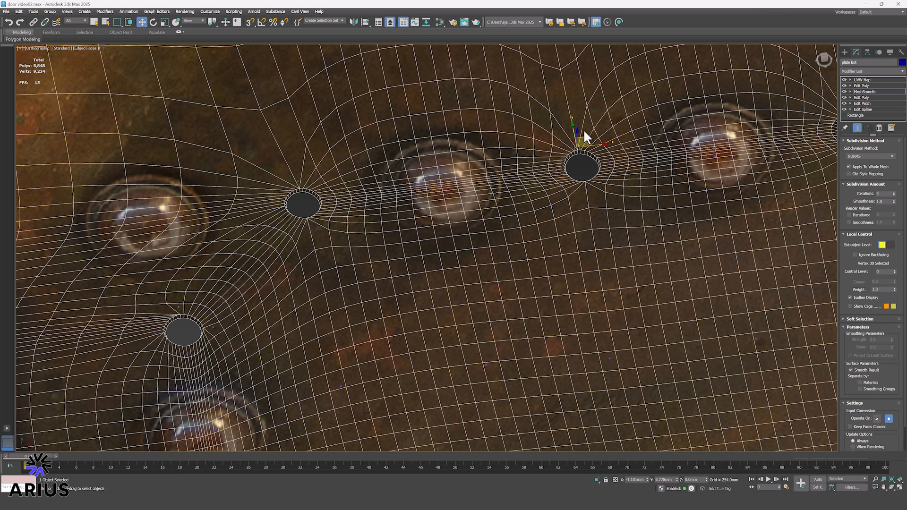
{"action": "left_click", "coordinate": [557, 179]}
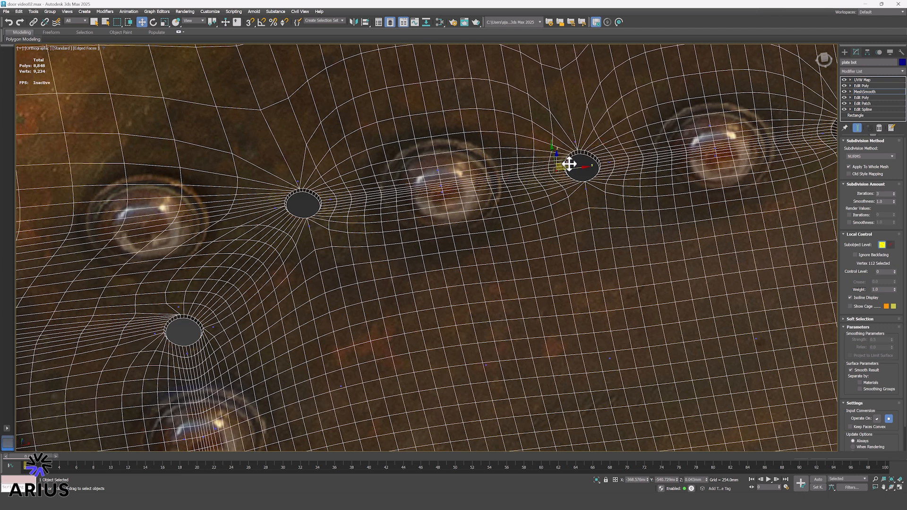
{"action": "left_click_drag", "start_coordinate": [565, 159], "coordinate": [560, 160]}
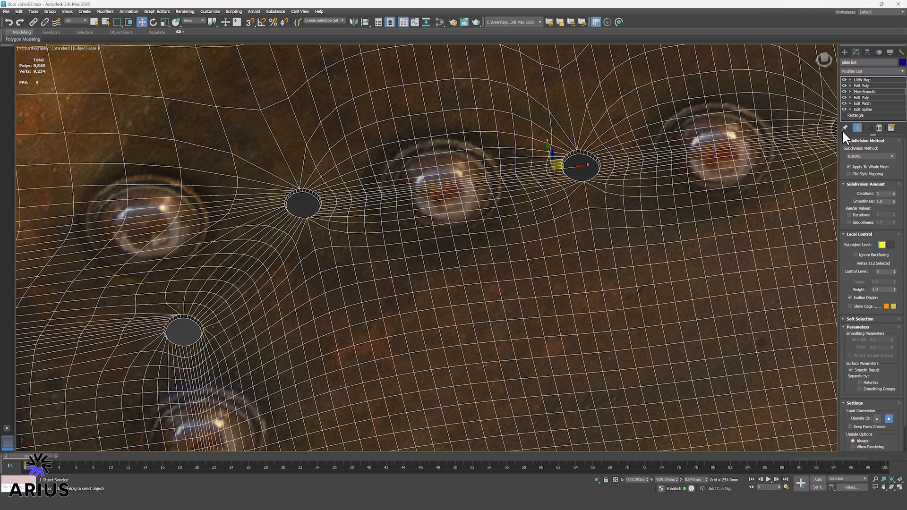
In the Edit Poly above MeshSmooth, slightly scale down the selected rim vertices of that screw hole.
{"action": "left_click", "coordinate": [864, 85]}
{"action": "key", "text": "1"}
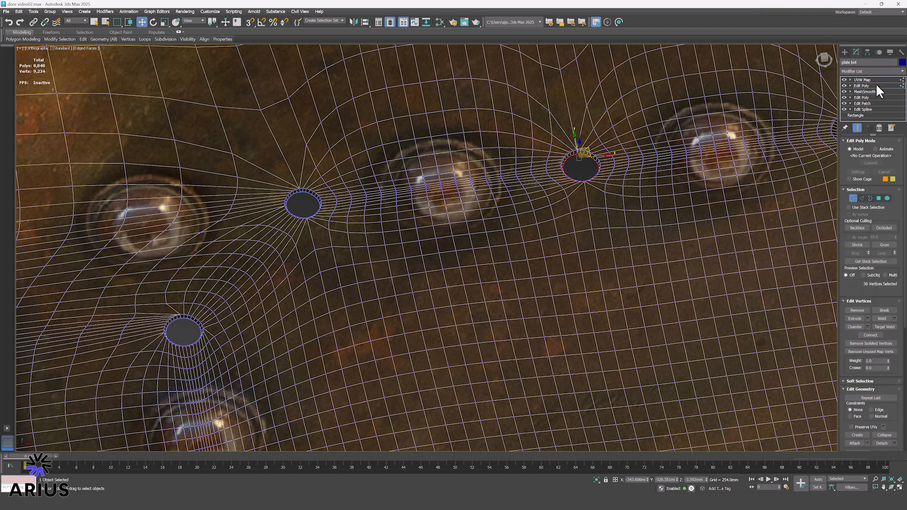
{"action": "key", "text": "r"}
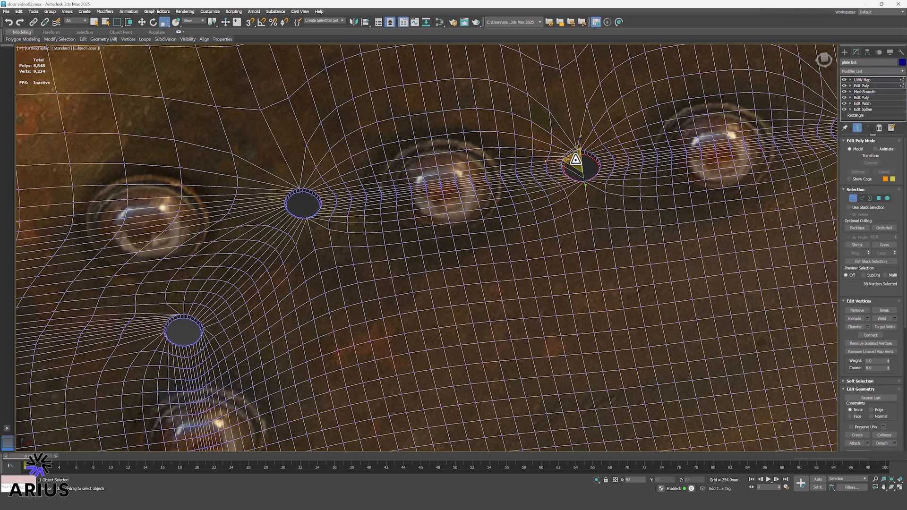
{"action": "left_click_drag", "start_coordinate": [575, 159], "coordinate": [573, 160]}
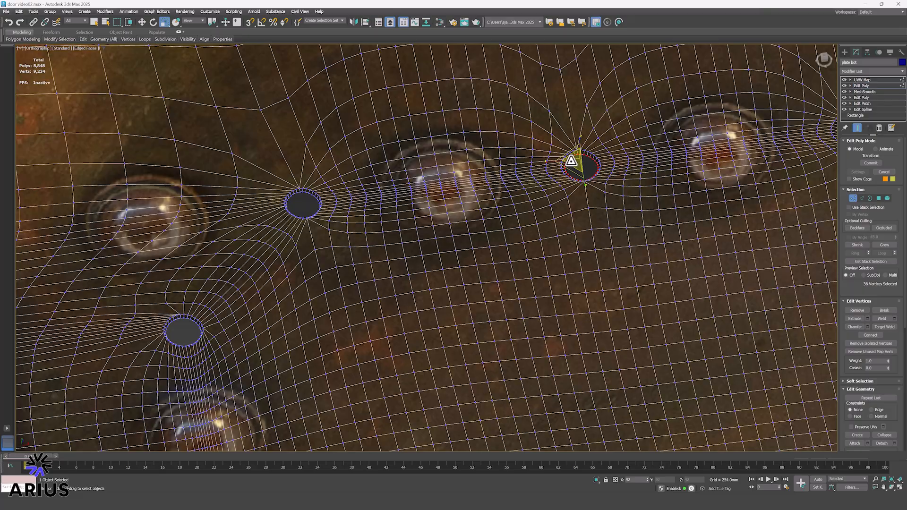
{"action": "key", "text": "w"}
{"action": "left_click", "coordinate": [876, 86]}
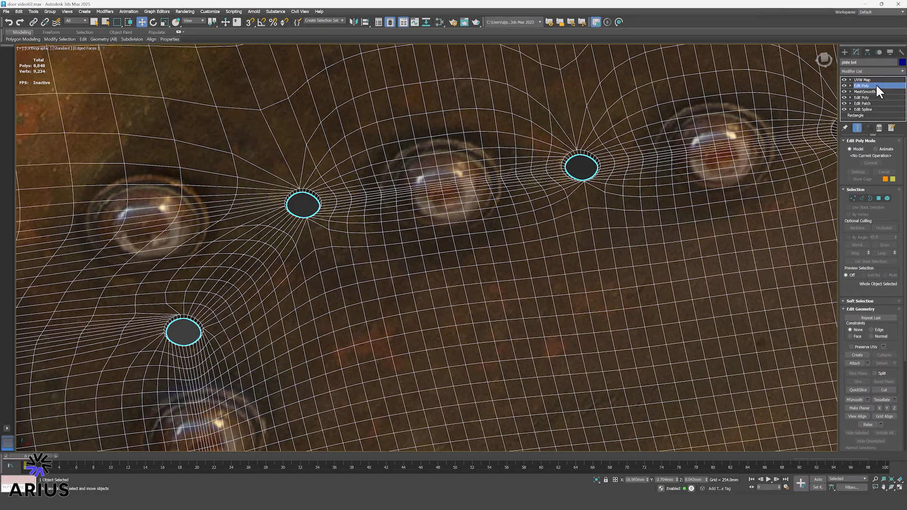
Return to the vertex level of the upper Edit Poly and examine the adjusted hole from a lower angle.
{"action": "key", "text": "1"}
{"action": "key", "text": "ctrl+r"}
{"action": "mouse_move", "coordinate": [492, 206]}
{"action": "left_mouse_down"}
{"action": "mouse_move", "coordinate": [472, 200]}
{"action": "mouse_move", "coordinate": [500, 200]}
{"action": "mouse_move", "coordinate": [491, 199]}
{"action": "left_mouse_up"}
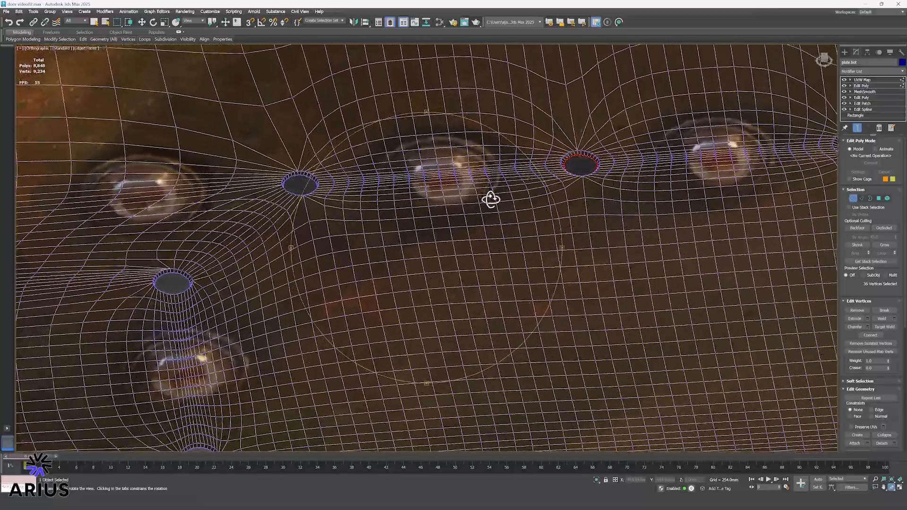
{"action": "scroll", "coordinate": [491, 199], "scroll_direction": "down", "scroll_amount": 5}
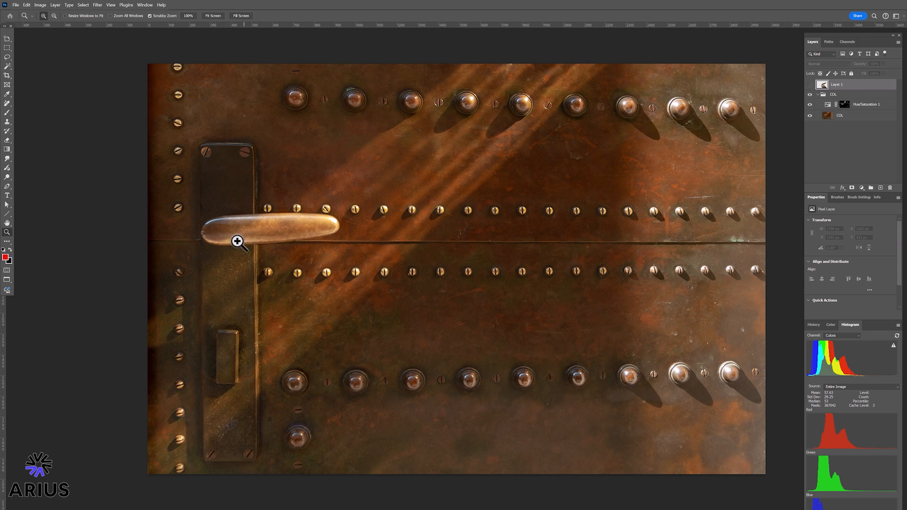
In Photoshop, show the handle sketch on Layer 1 and paint a Brush stroke along the length of the handle.
{"action": "left_click", "coordinate": [809, 84]}
{"action": "key", "text": "b"}
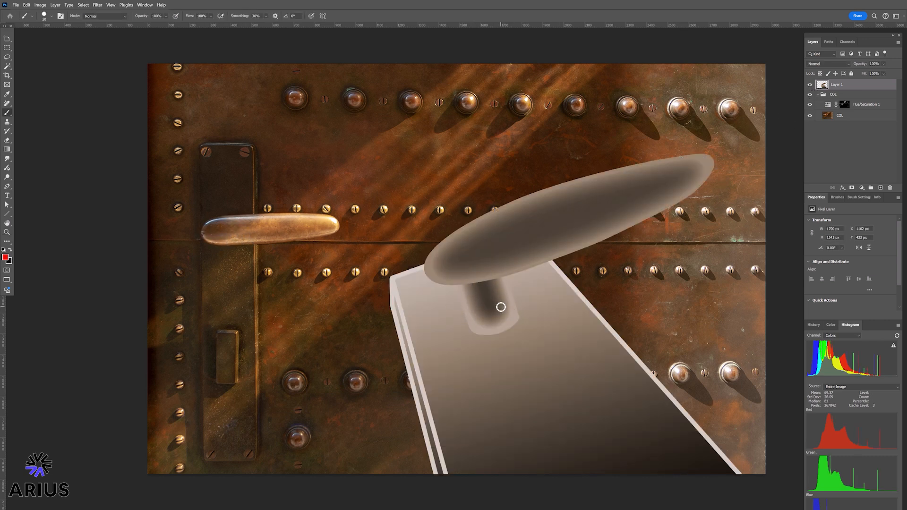
{"action": "left_click_drag", "start_coordinate": [495, 263], "coordinate": [657, 197]}
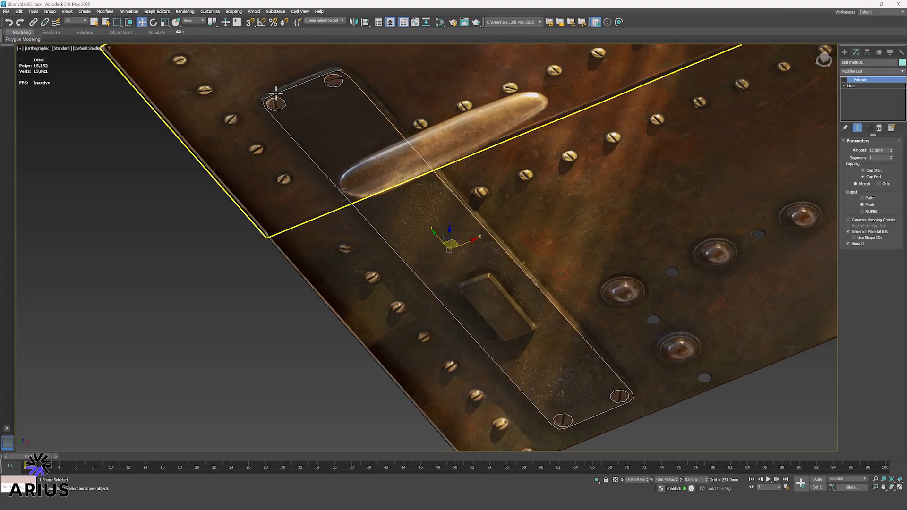
In 3ds Max, turn on the Edit Poly and MeshSmooth modifiers of the long lock plate and display its mesh edges.
{"action": "left_click", "coordinate": [471, 213]}
{"action": "left_click", "coordinate": [845, 80]}
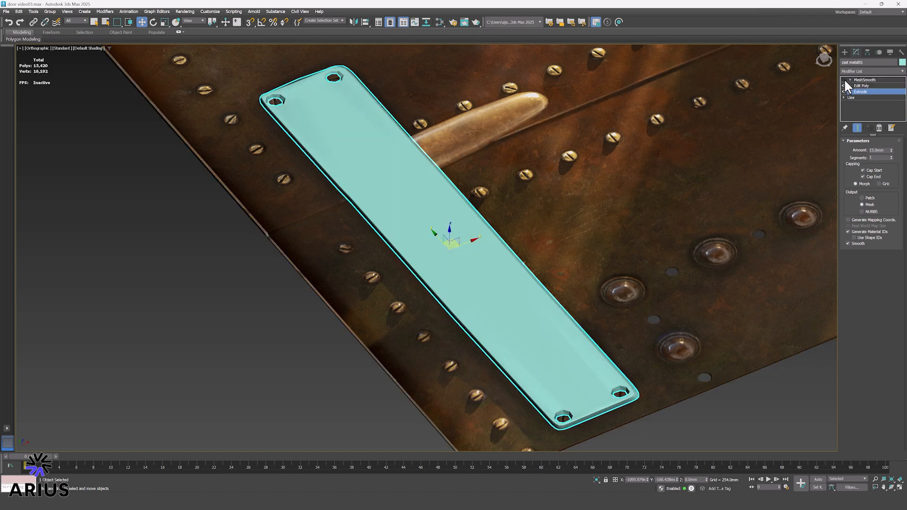
{"action": "left_click", "coordinate": [844, 79]}
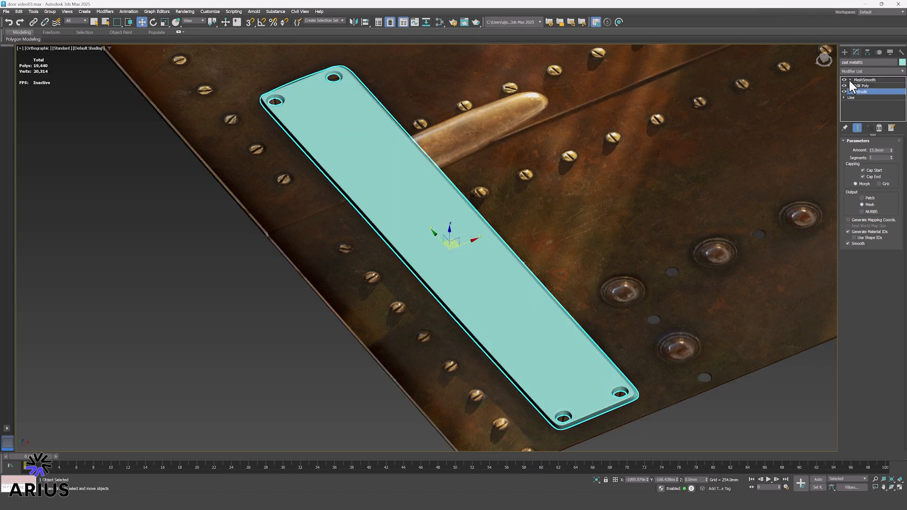
{"action": "key", "text": "F4"}
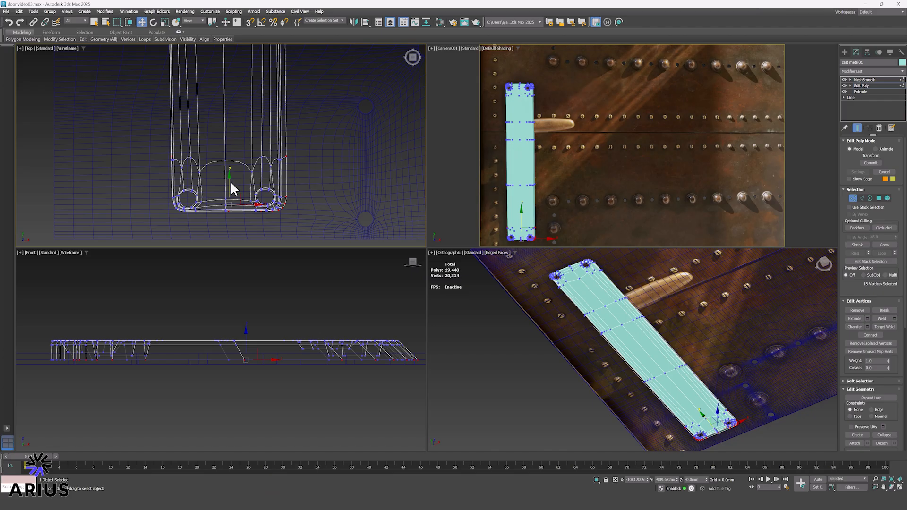
Move the lock plate's base vertices outward along its lower end and one long side to give the edges a sloped profile.
{"action": "left_click_drag", "start_coordinate": [228, 184], "coordinate": [226, 191]}
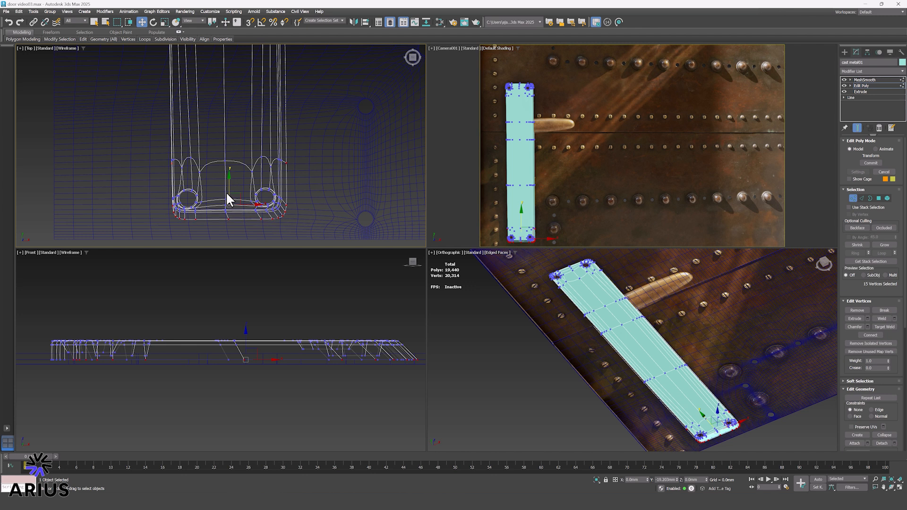
{"action": "left_click_drag", "start_coordinate": [42, 390], "coordinate": [78, 372]}
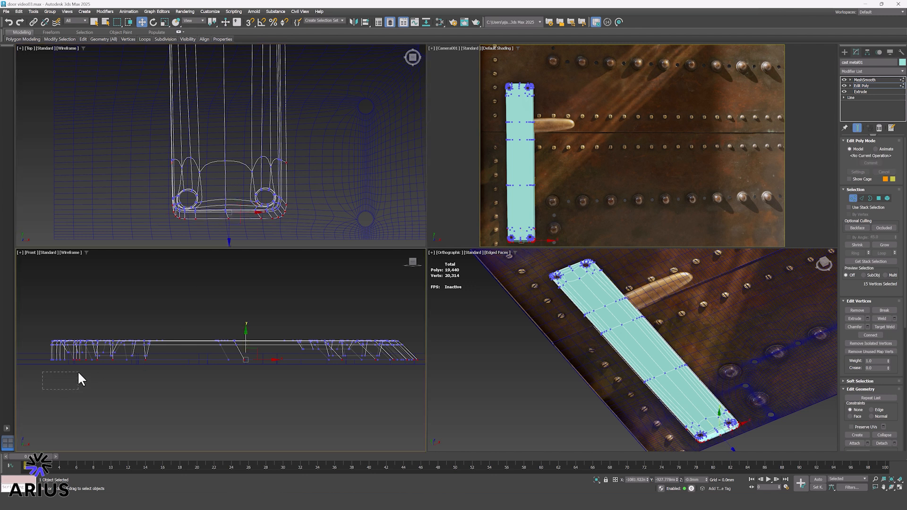
{"action": "left_click_drag", "start_coordinate": [162, 356], "coordinate": [164, 358]}
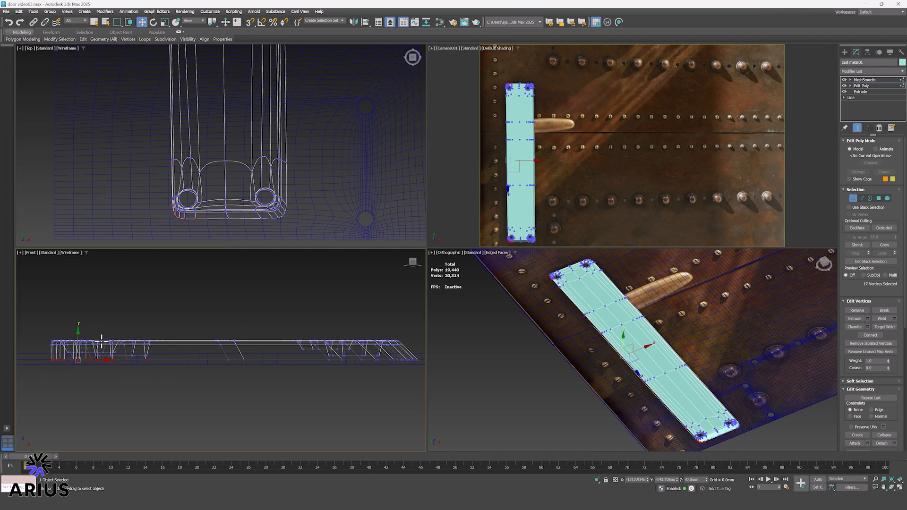
{"action": "left_click_drag", "start_coordinate": [99, 359], "coordinate": [76, 361]}
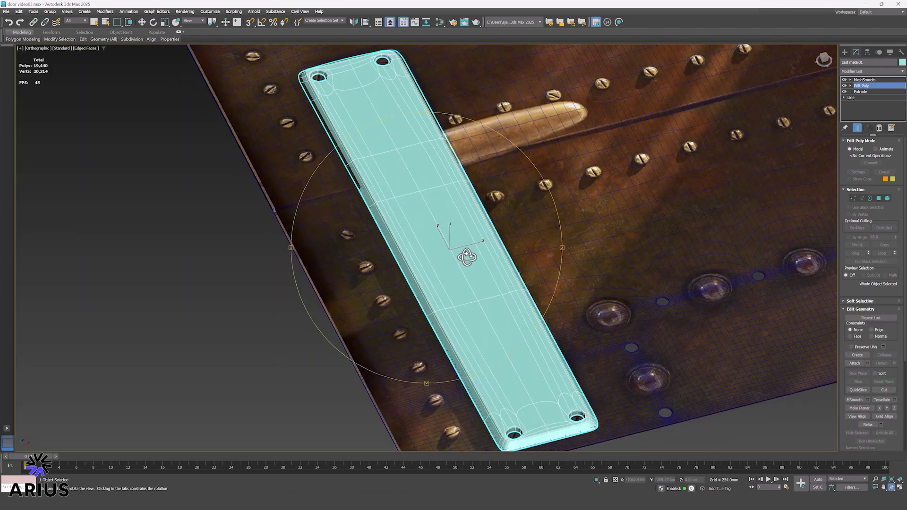
{"action": "left_click_drag", "start_coordinate": [466, 257], "coordinate": [457, 217]}
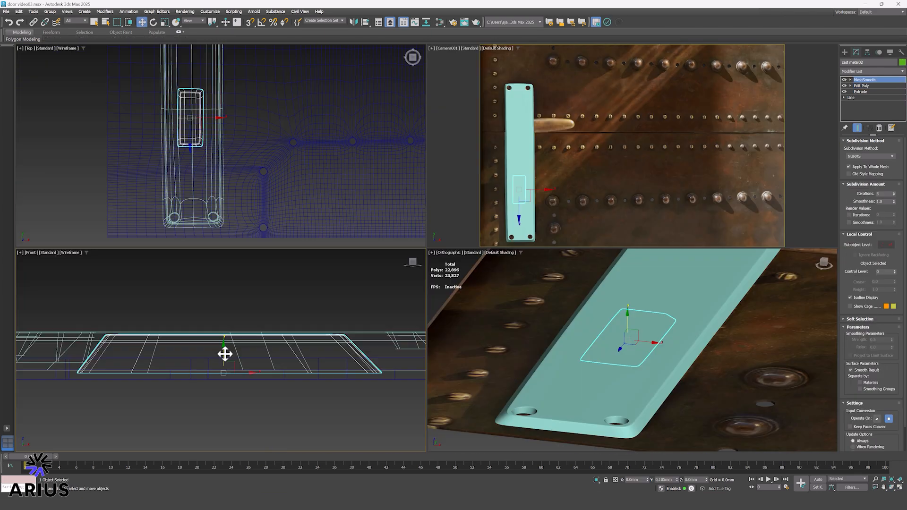
Raise the small beveled block in the front view so that it stands out above the lock plate.
{"action": "left_click_drag", "start_coordinate": [225, 354], "coordinate": [209, 312]}
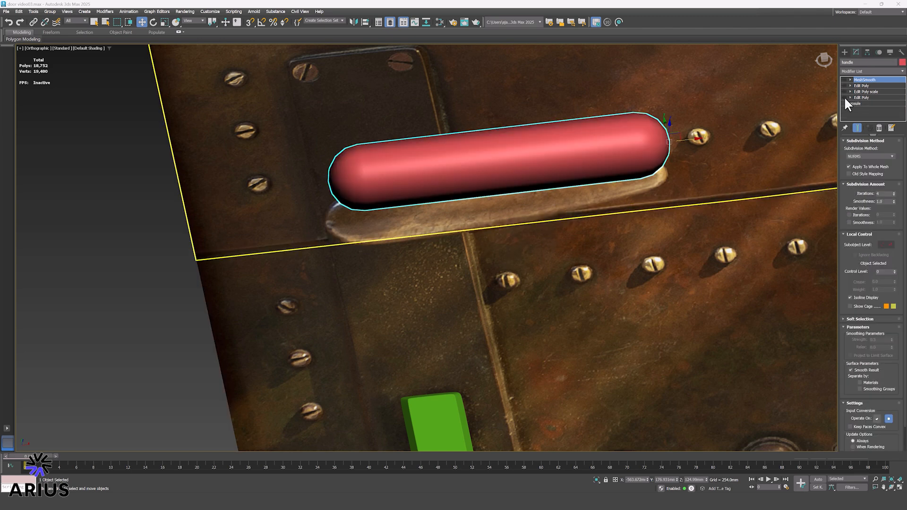
Turn on the handle capsule's lower Edit Poly, Edit Poly scale, upper Edit Poly and MeshSmooth modifiers in order.
{"action": "left_click", "coordinate": [845, 97]}
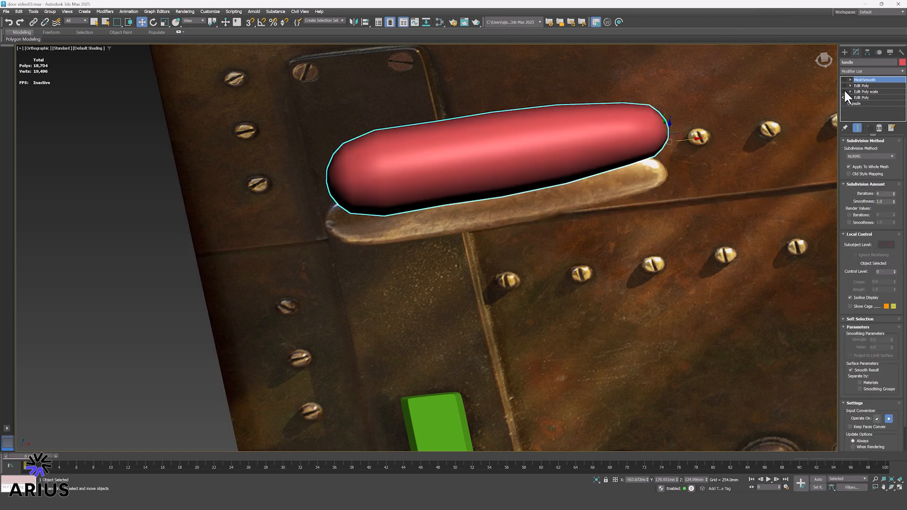
{"action": "left_click", "coordinate": [844, 92]}
{"action": "left_click", "coordinate": [844, 86]}
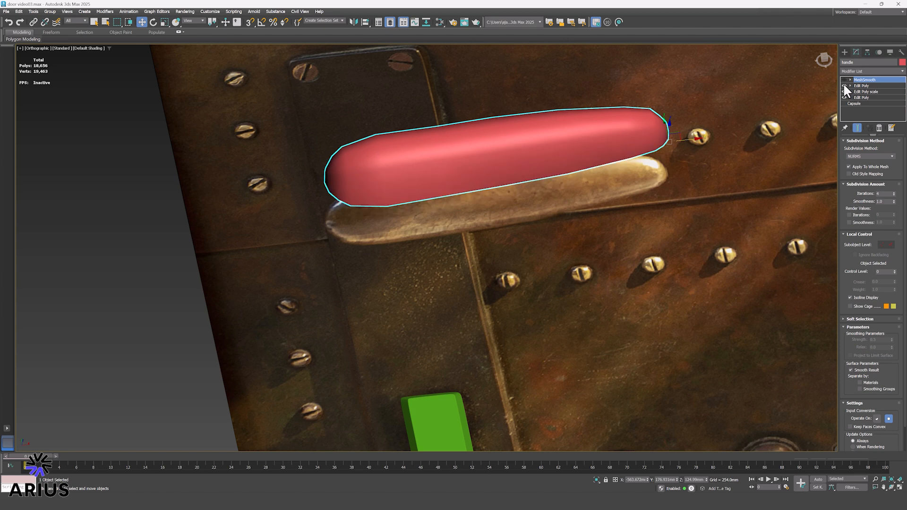
{"action": "left_click", "coordinate": [844, 79]}
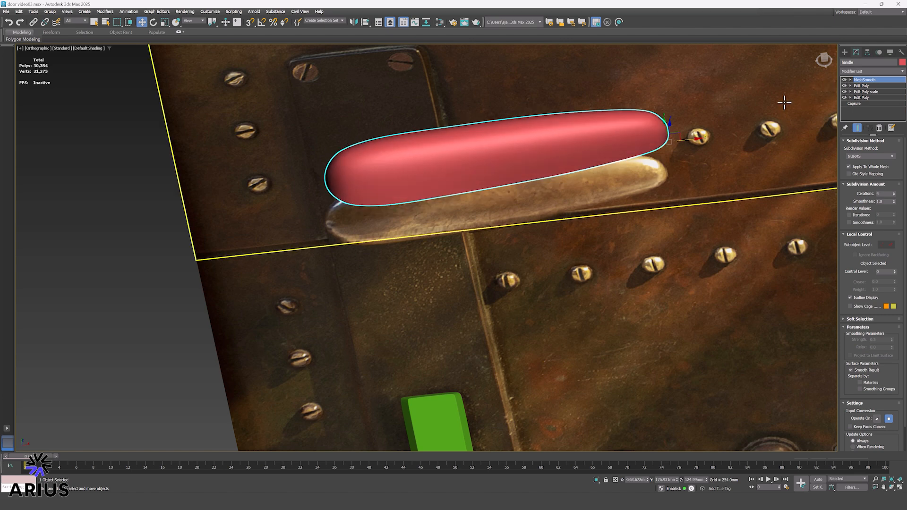
Lower the handle by about 123 mm along Z onto the painted handle on the door surface.
{"action": "key", "text": "ctrl+r"}
{"action": "left_click_drag", "start_coordinate": [477, 208], "coordinate": [496, 197]}
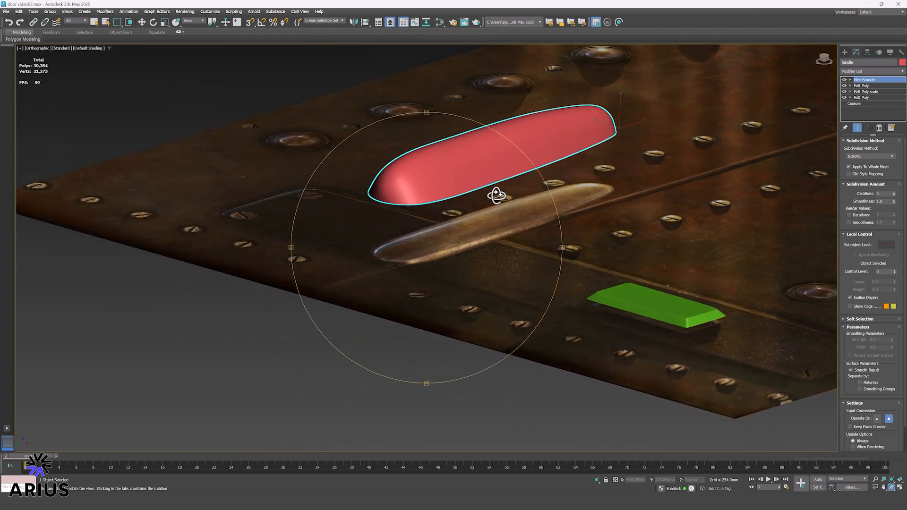
{"action": "key", "text": "w"}
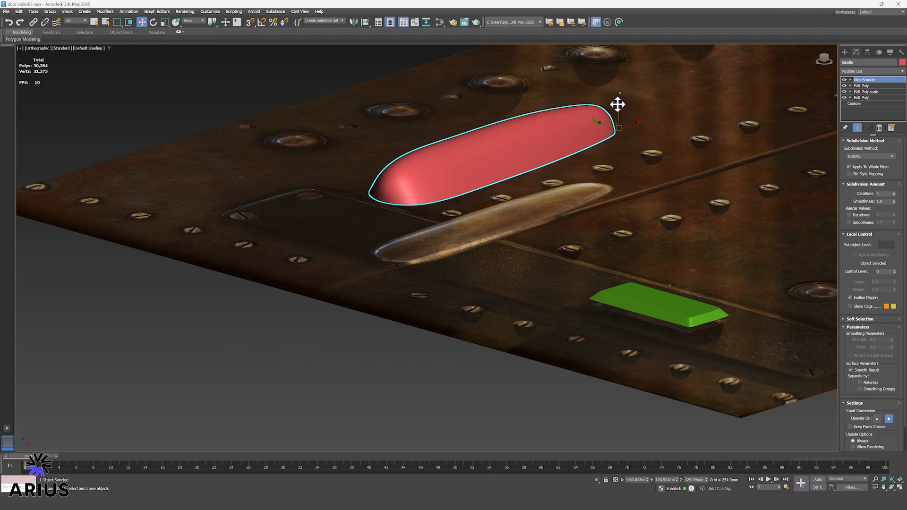
{"action": "left_click_drag", "start_coordinate": [617, 104], "coordinate": [625, 168]}
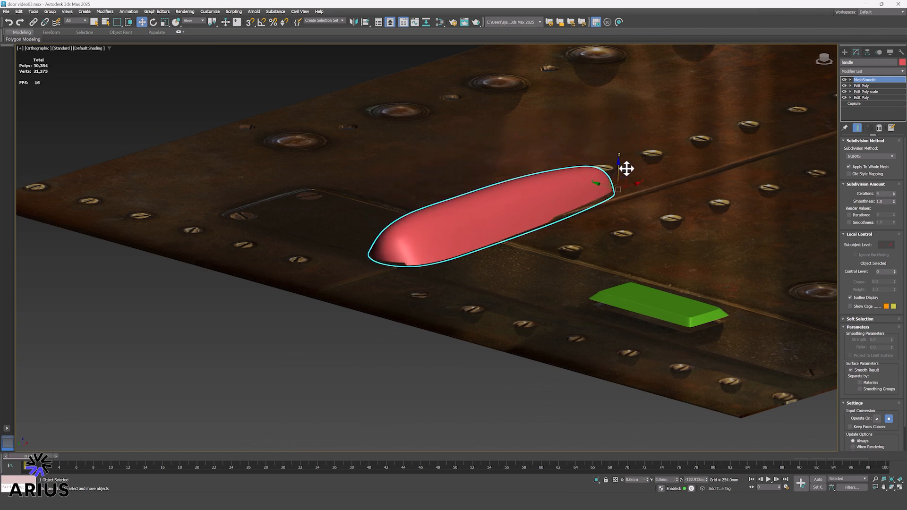
{"action": "left_click_drag", "start_coordinate": [485, 310], "coordinate": [504, 302]}
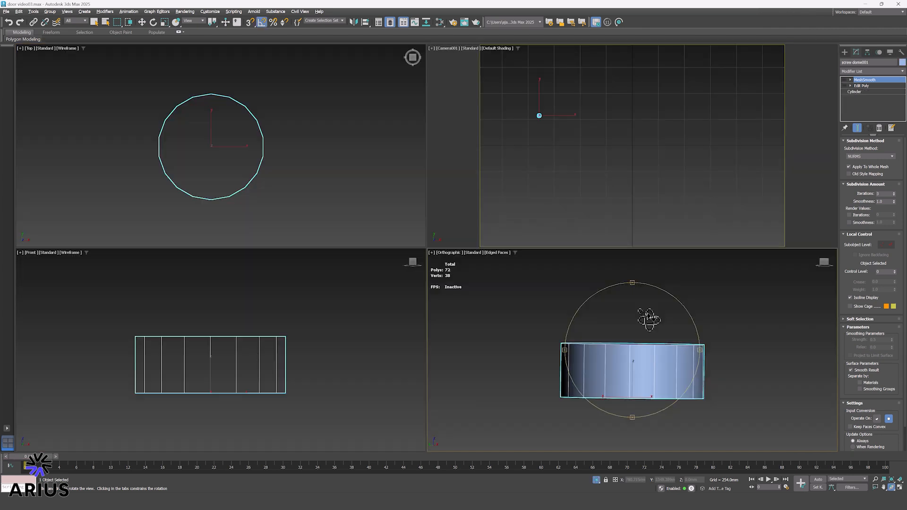
Turn on the Edit Poly and MeshSmooth modifiers of the screw dome cylinder and inspect the slotted dome from above.
{"action": "left_click_drag", "start_coordinate": [643, 317], "coordinate": [639, 327]}
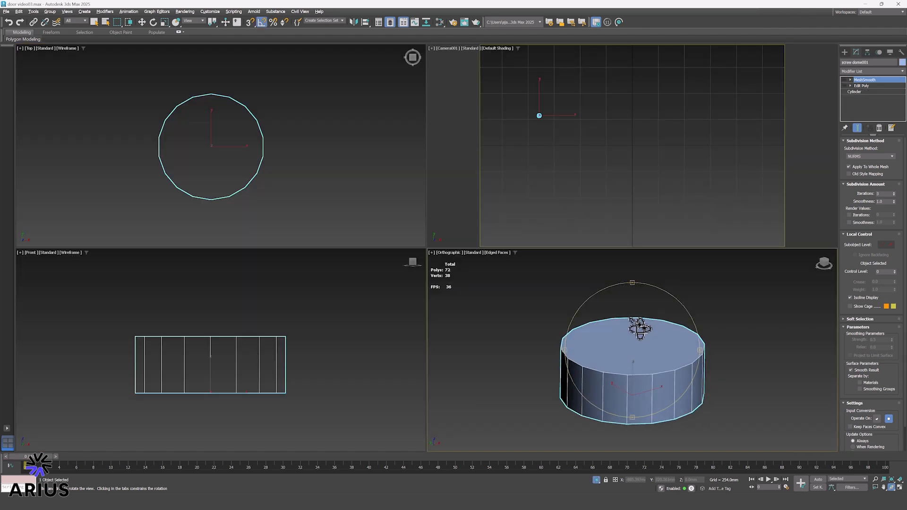
{"action": "key", "text": "w"}
{"action": "left_click", "coordinate": [844, 86]}
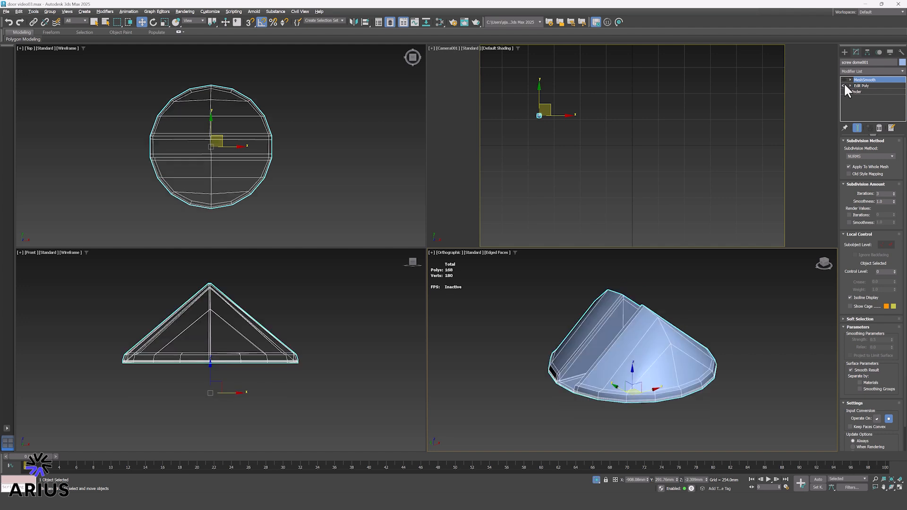
{"action": "left_click", "coordinate": [844, 80]}
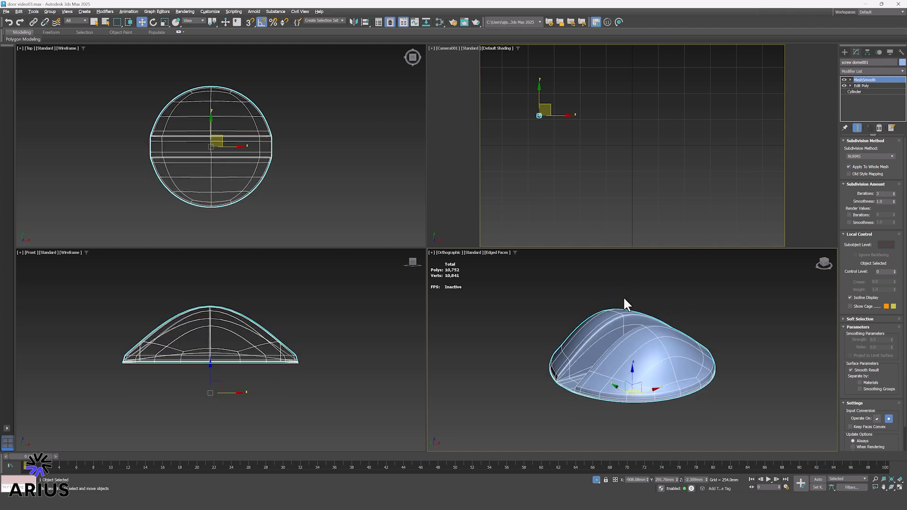
{"action": "key", "text": "ctrl+r"}
{"action": "mouse_move", "coordinate": [628, 303]}
{"action": "left_mouse_down"}
{"action": "mouse_move", "coordinate": [654, 309]}
{"action": "mouse_move", "coordinate": [679, 301]}
{"action": "mouse_move", "coordinate": [678, 285]}
{"action": "mouse_move", "coordinate": [617, 311]}
{"action": "left_mouse_up"}
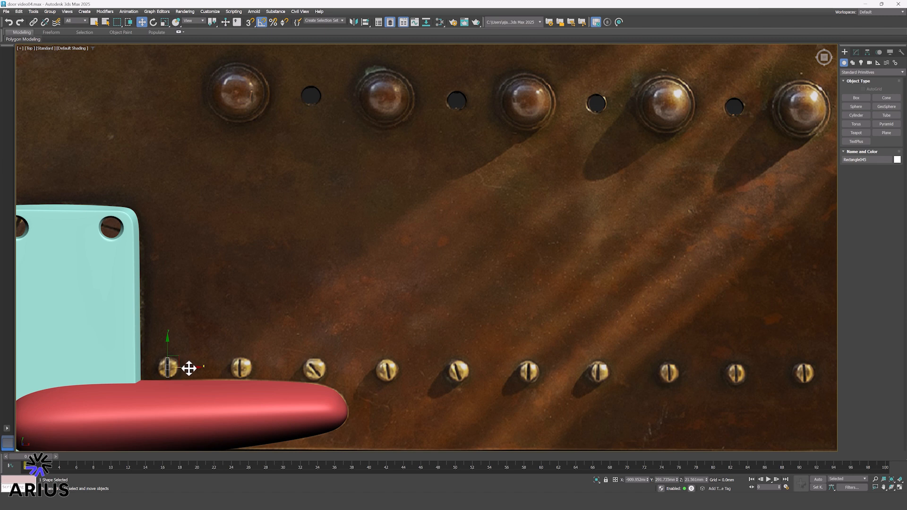
Copy the slot rectangle from the first screw beside the lock plate to the third screw and rotate it to match the slanted slot.
{"action": "left_click_drag", "start_coordinate": [188, 368], "coordinate": [337, 367]}
{"action": "left_click", "coordinate": [455, 281]}
{"action": "left_click", "coordinate": [454, 281]}
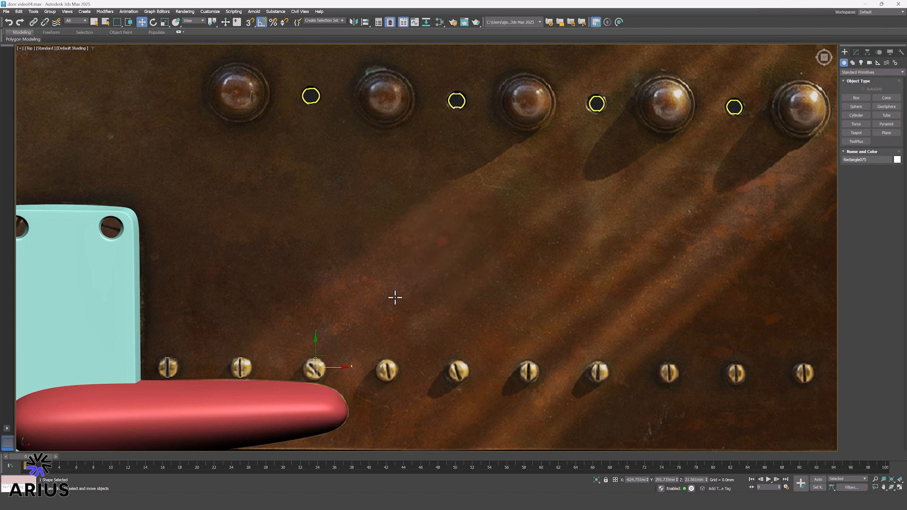
{"action": "key", "text": "e"}
{"action": "mouse_move", "coordinate": [335, 348]}
{"action": "left_mouse_down"}
{"action": "mouse_move", "coordinate": [329, 341]}
{"action": "mouse_move", "coordinate": [326, 359]}
{"action": "left_mouse_up"}
Rotate the screw dome on the first screw of the row to line its slot up with the photographed slot.
{"action": "key", "text": "w"}
{"action": "left_click", "coordinate": [168, 368]}
{"action": "key", "text": "e"}
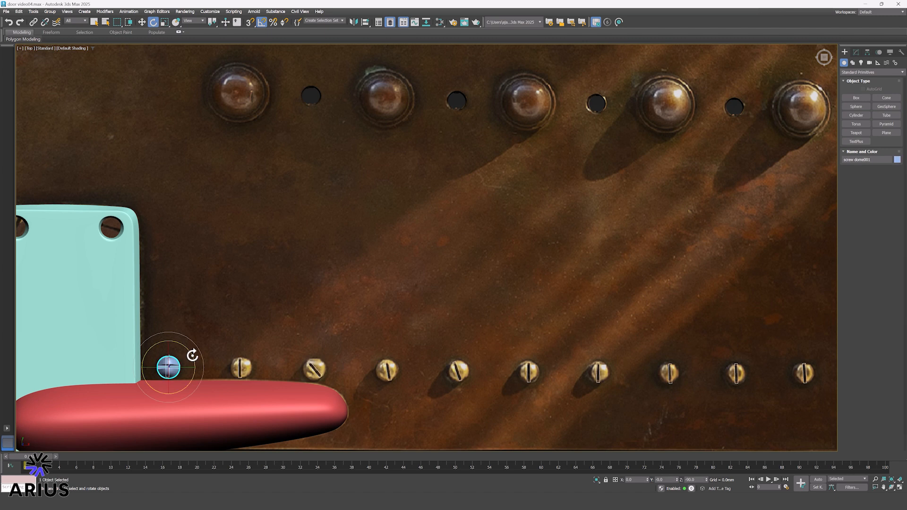
{"action": "left_click_drag", "start_coordinate": [192, 355], "coordinate": [178, 340]}
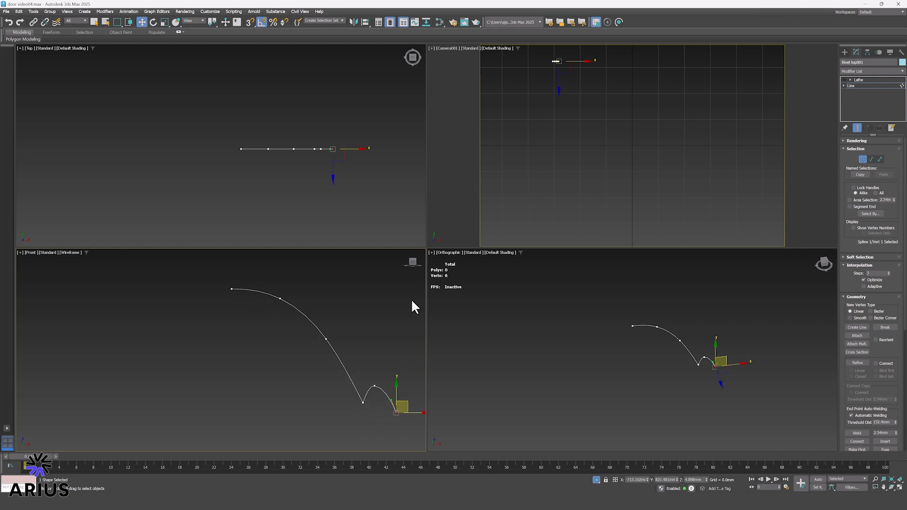
Turn on the Lathe modifier of the rivet top's profile line and inspect the revolved shape at an angle.
{"action": "left_click", "coordinate": [850, 79]}
{"action": "mouse_move", "coordinate": [666, 323]}
{"action": "left_mouse_down"}
{"action": "mouse_move", "coordinate": [682, 301]}
{"action": "mouse_move", "coordinate": [662, 313]}
{"action": "left_mouse_up"}
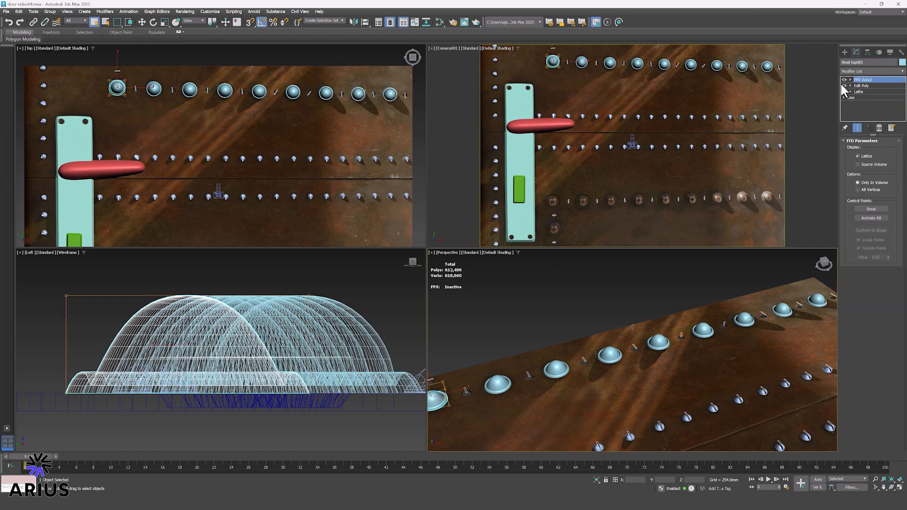
Go through the upper row's rivet tops from the second to the ninth, toggling each FFD 2x2x2 modifier to compare the dome's tilt.
{"action": "left_click", "coordinate": [494, 385]}
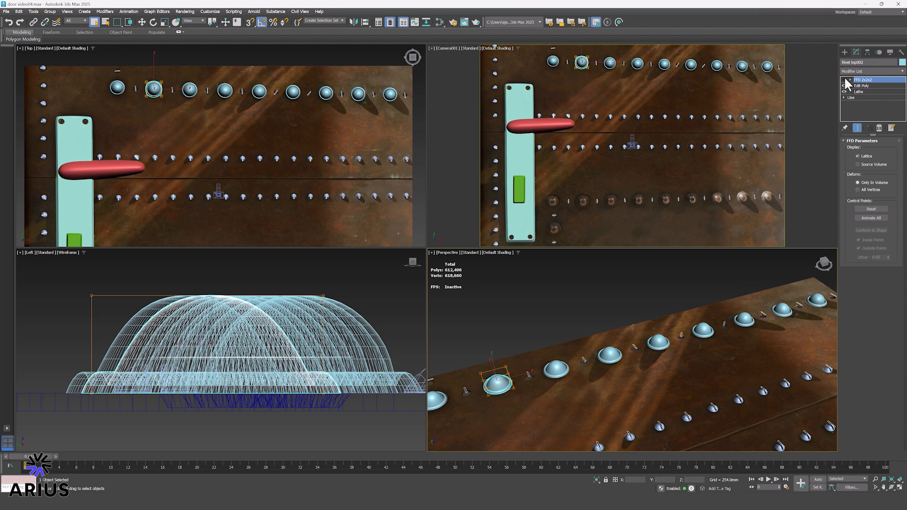
{"action": "left_click", "coordinate": [555, 369]}
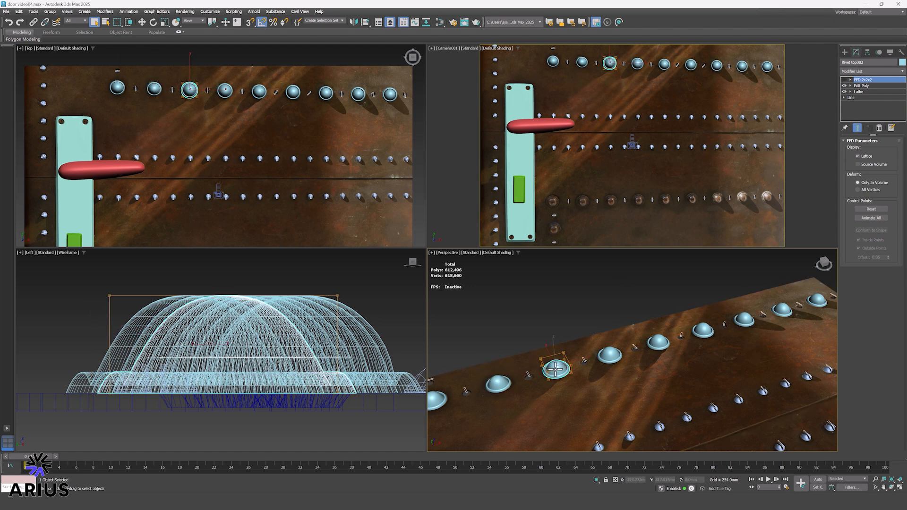
{"action": "left_click", "coordinate": [844, 81]}
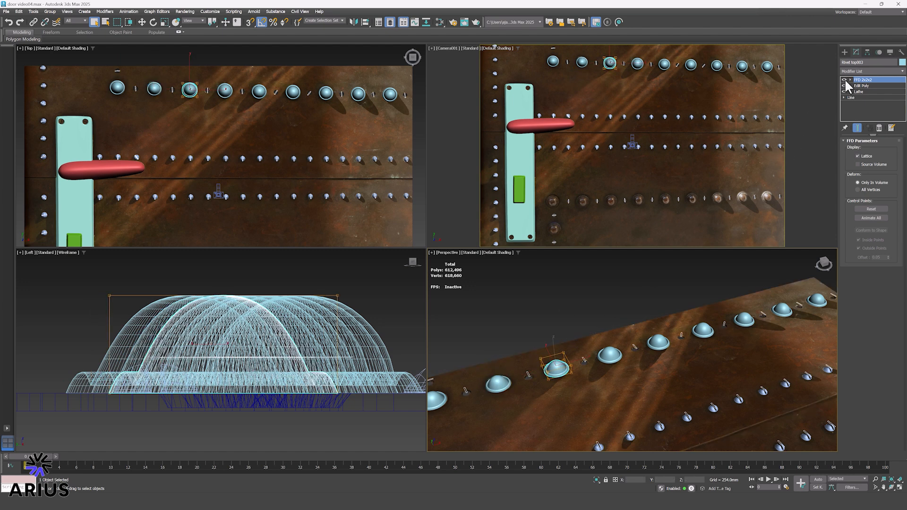
{"action": "left_click", "coordinate": [610, 354]}
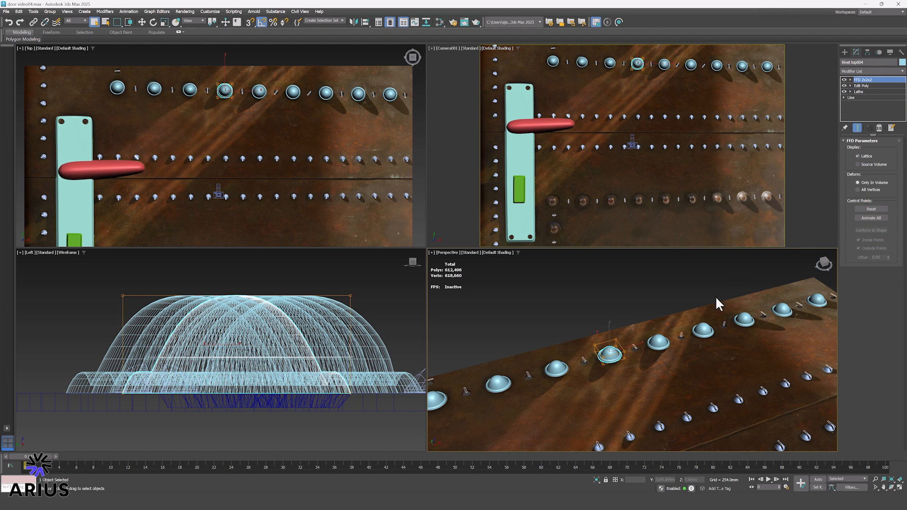
{"action": "left_click", "coordinate": [660, 339]}
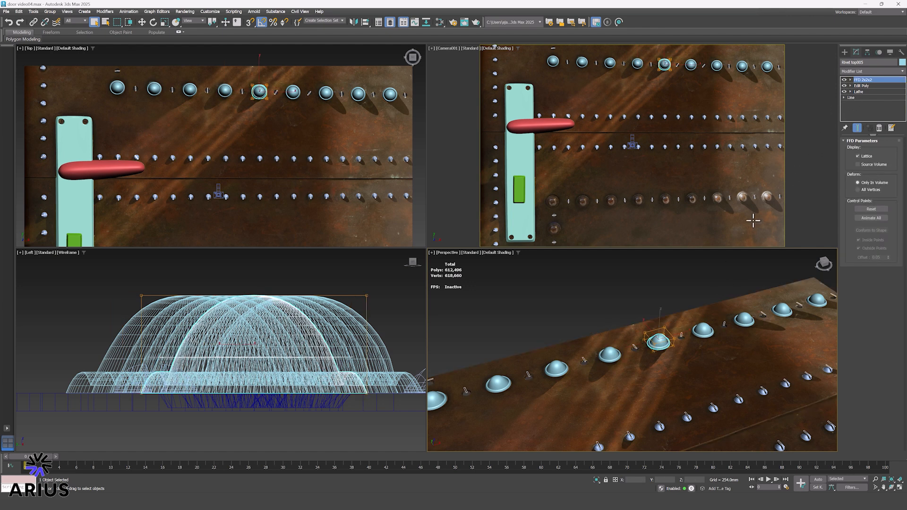
{"action": "left_click", "coordinate": [707, 326]}
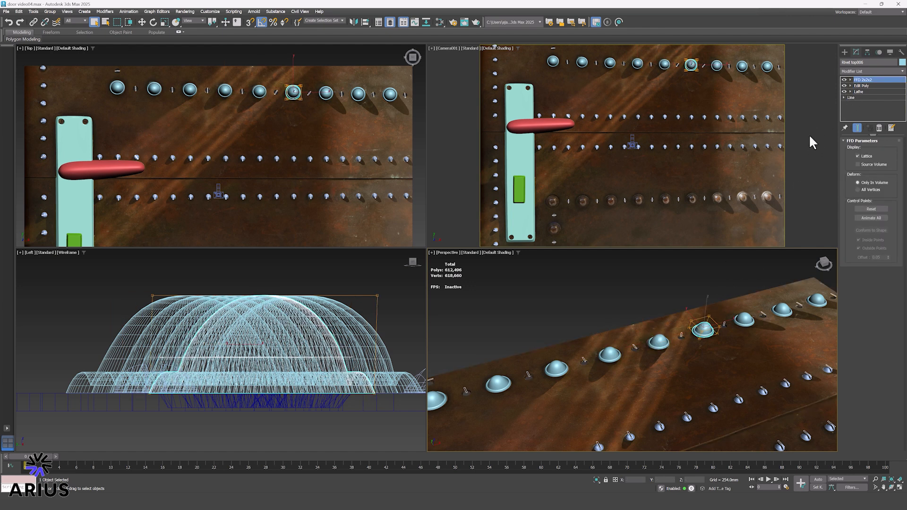
{"action": "left_click", "coordinate": [746, 315]}
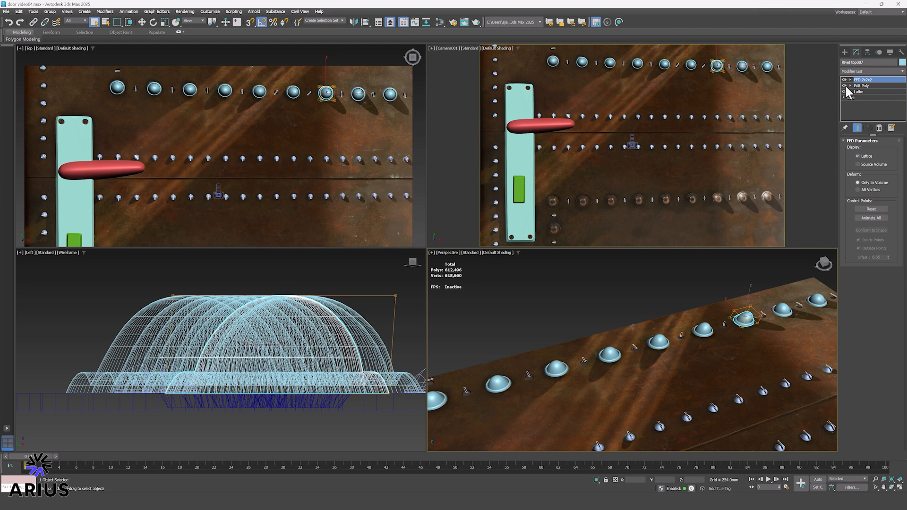
{"action": "left_click", "coordinate": [782, 309]}
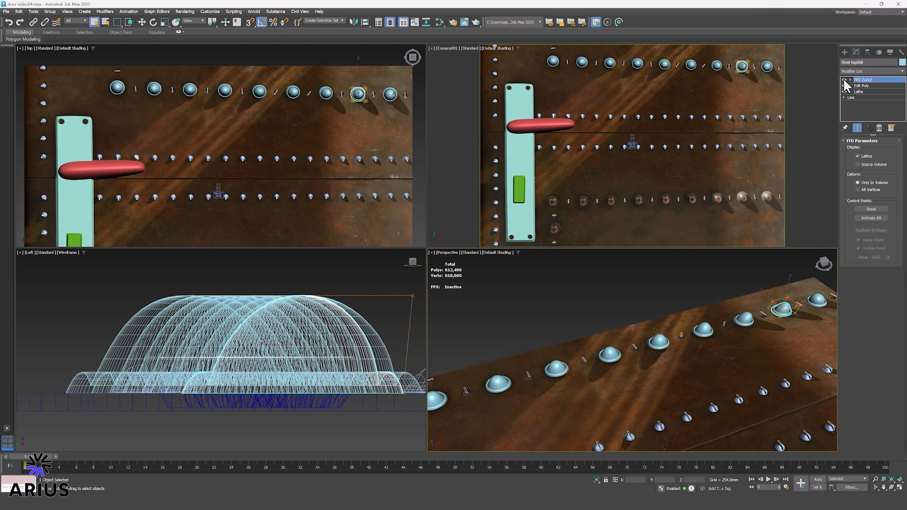
{"action": "left_click", "coordinate": [817, 300]}
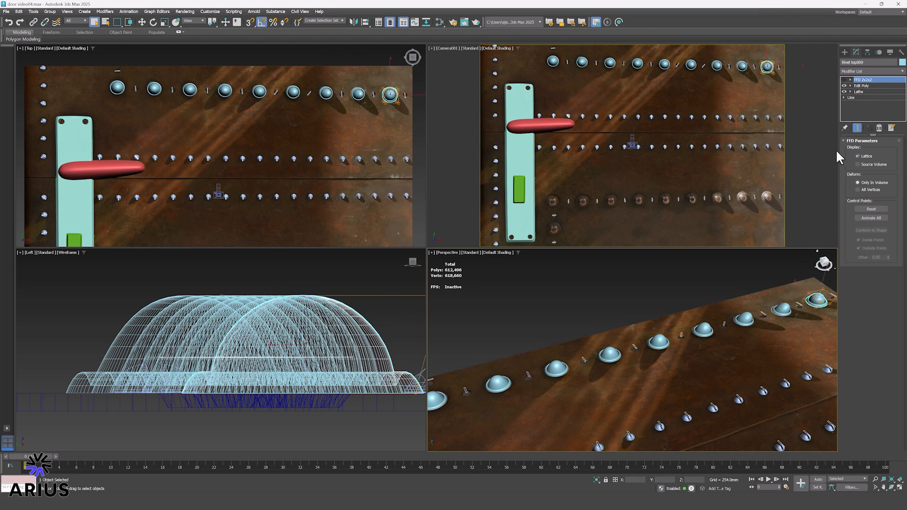
Move the upper FFD control points of the ninth rivet top to align its tilted dome with the photographed rivet.
{"action": "key", "text": "w"}
{"action": "key", "text": "z"}
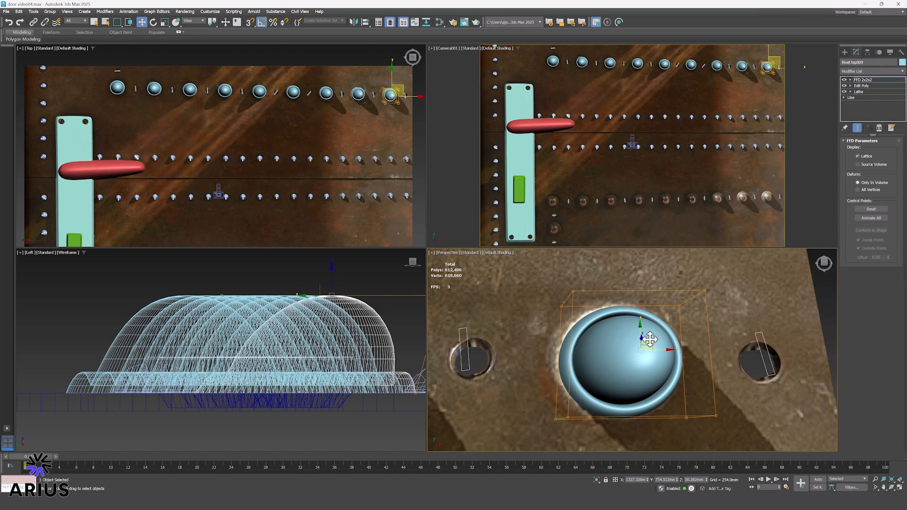
{"action": "mouse_move", "coordinate": [649, 339]}
{"action": "left_mouse_down"}
{"action": "mouse_move", "coordinate": [637, 341]}
{"action": "mouse_move", "coordinate": [651, 345]}
{"action": "left_mouse_up"}
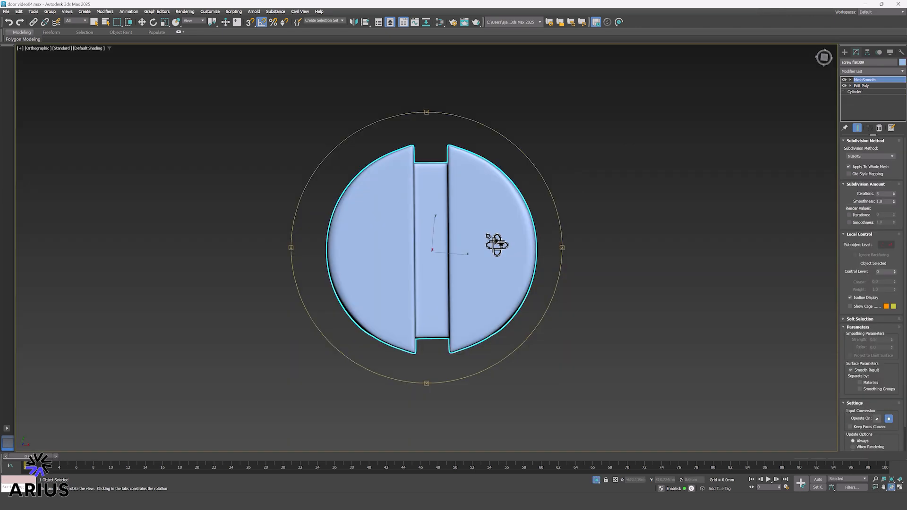
Lower the slotted flat screw into its hole in the plate and copy it to the next hole beyond the neighbouring rivet.
{"action": "left_click_drag", "start_coordinate": [496, 243], "coordinate": [514, 213]}
{"action": "key", "text": "F4"}
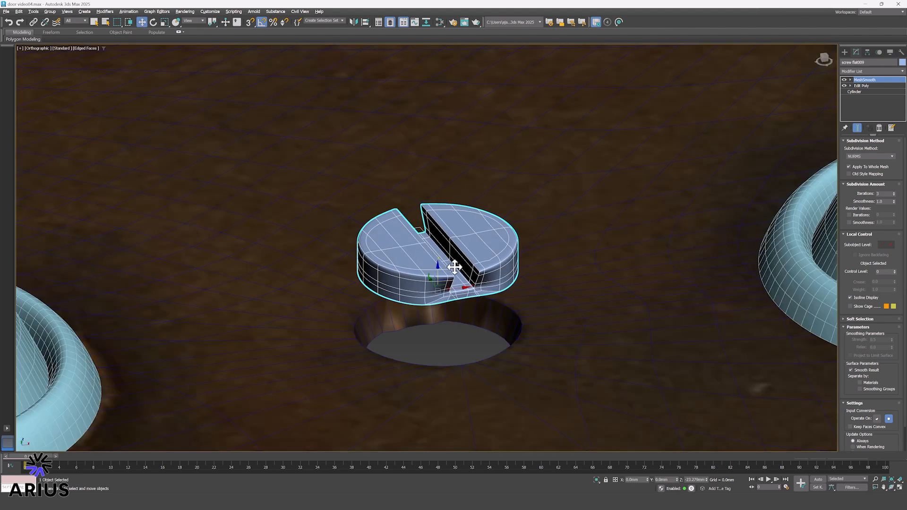
{"action": "left_click_drag", "start_coordinate": [459, 284], "coordinate": [481, 348]}
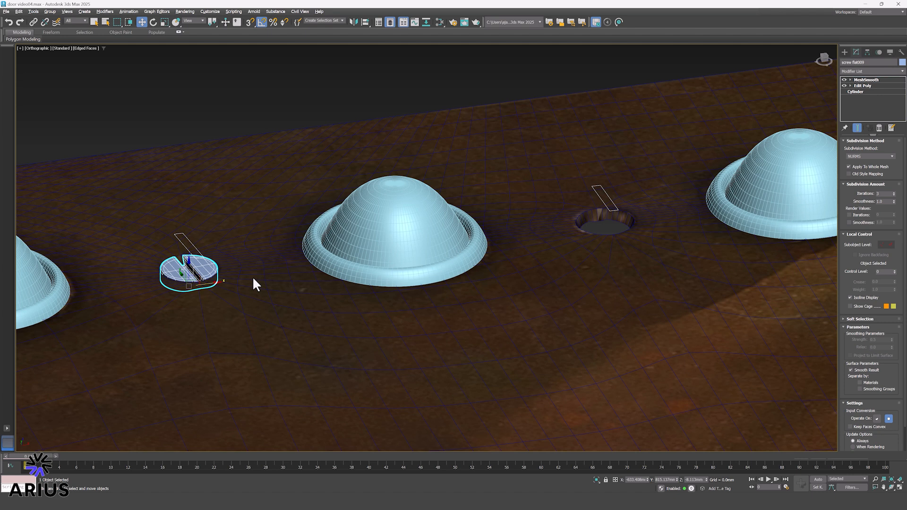
{"action": "left_click_drag", "start_coordinate": [215, 277], "coordinate": [632, 215], "text": "shift"}
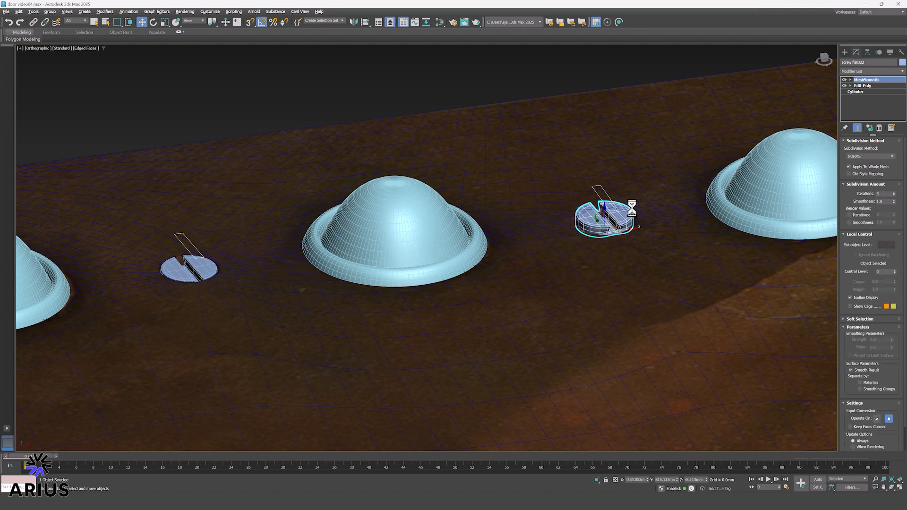
{"action": "left_click", "coordinate": [454, 281]}
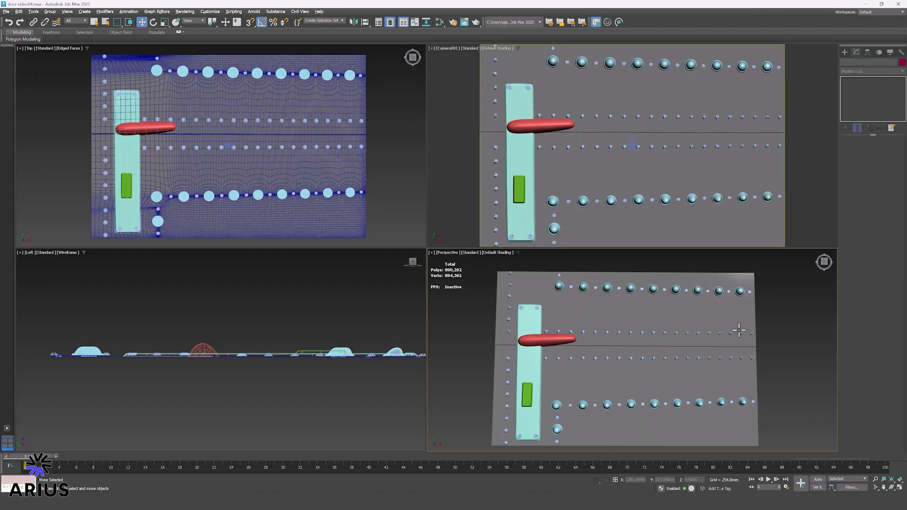
Examine the Gradient material and its connected Gradient Ramp map in the Slate Material Editor.
{"action": "left_click_drag", "start_coordinate": [708, 321], "coordinate": [741, 309]}
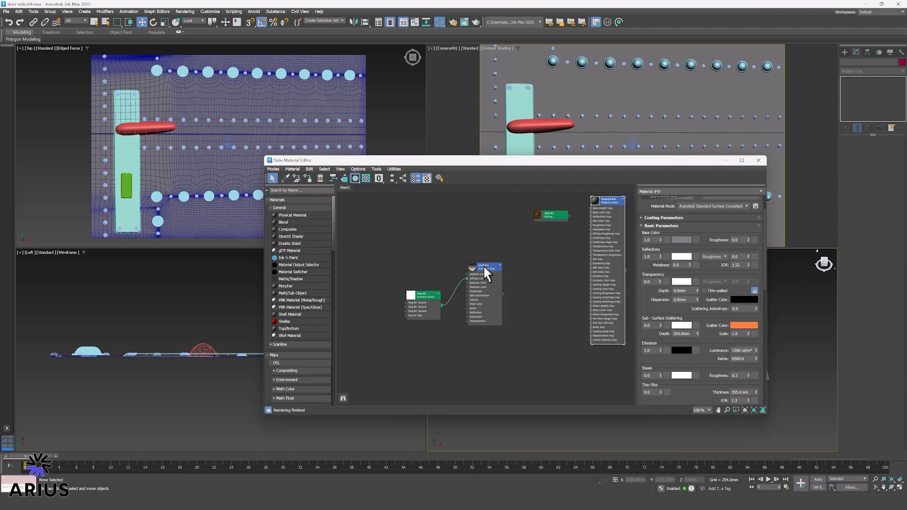
{"action": "left_click", "coordinate": [484, 268]}
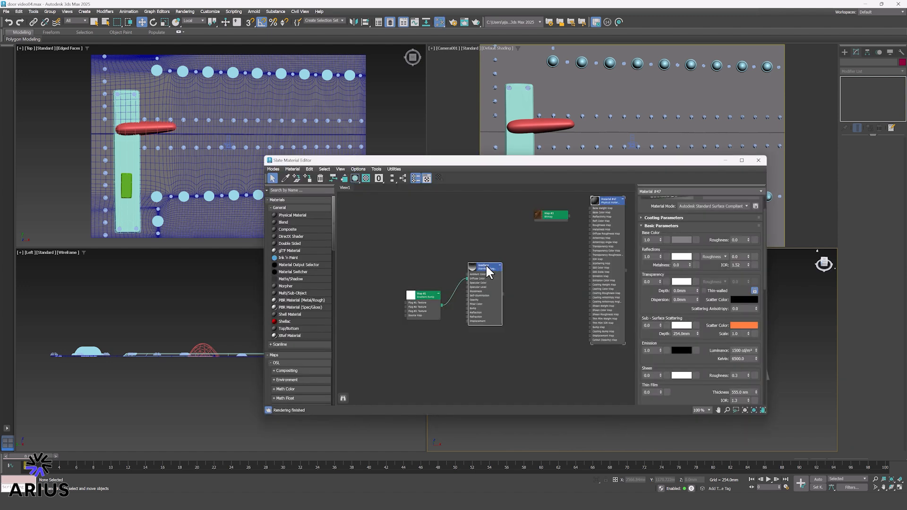
{"action": "double_click", "coordinate": [486, 267]}
{"action": "left_click", "coordinate": [417, 293]}
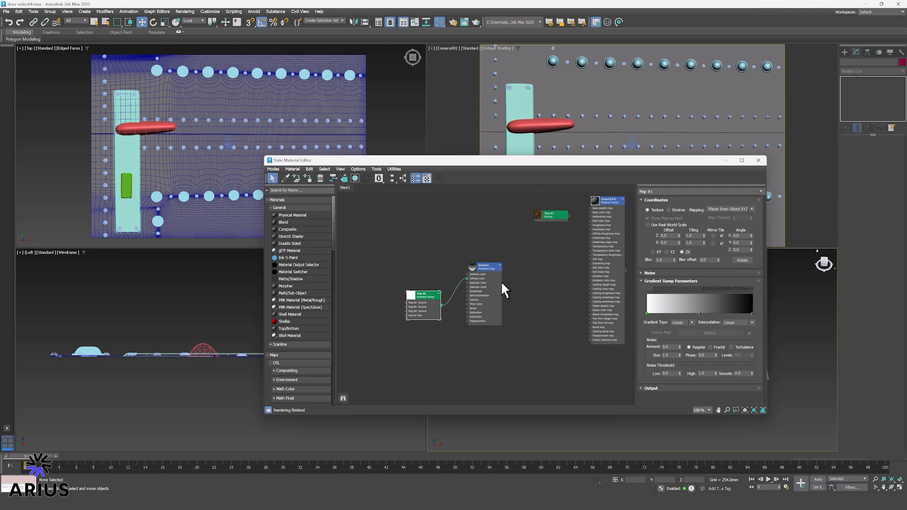
{"action": "left_click", "coordinate": [490, 270]}
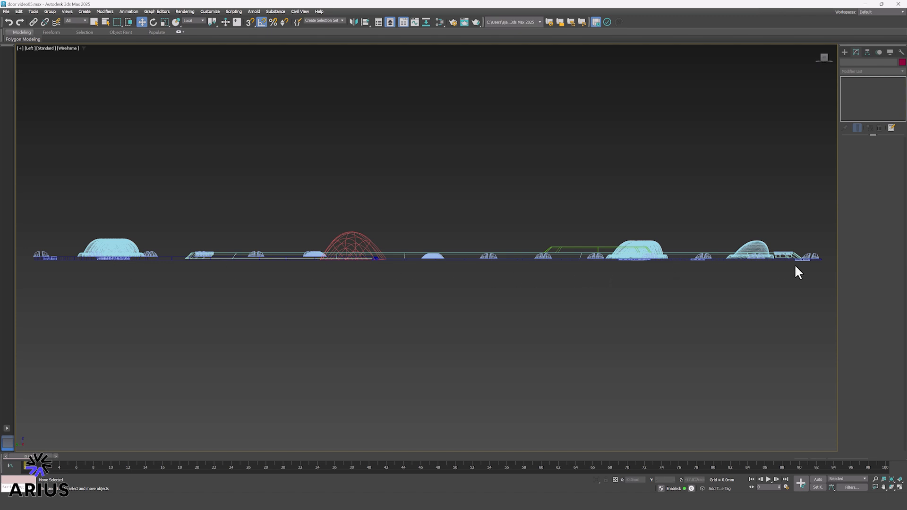
Raise the bottom vertices of the flat screw at the end of the lock plate to the level of the door plate's underside.
{"action": "scroll", "coordinate": [812, 259], "scroll_direction": "up", "scroll_amount": 10}
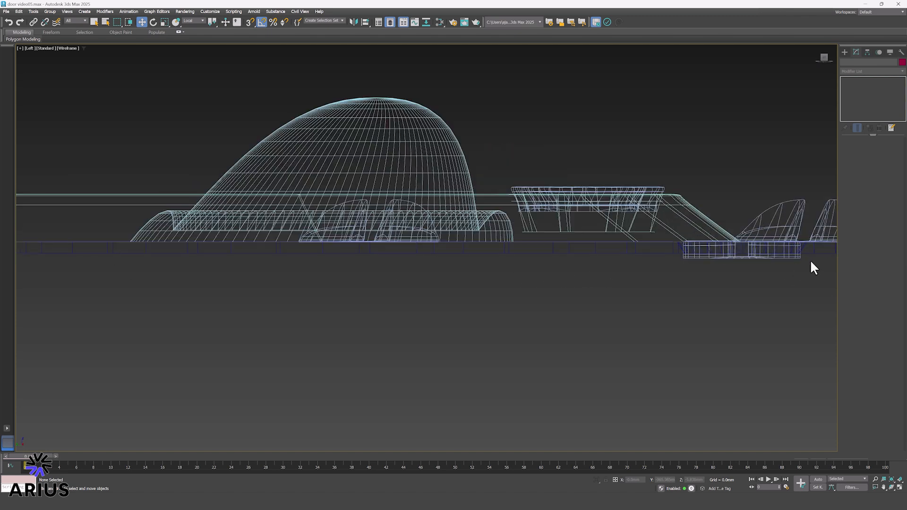
{"action": "left_click_drag", "start_coordinate": [793, 257], "coordinate": [794, 257]}
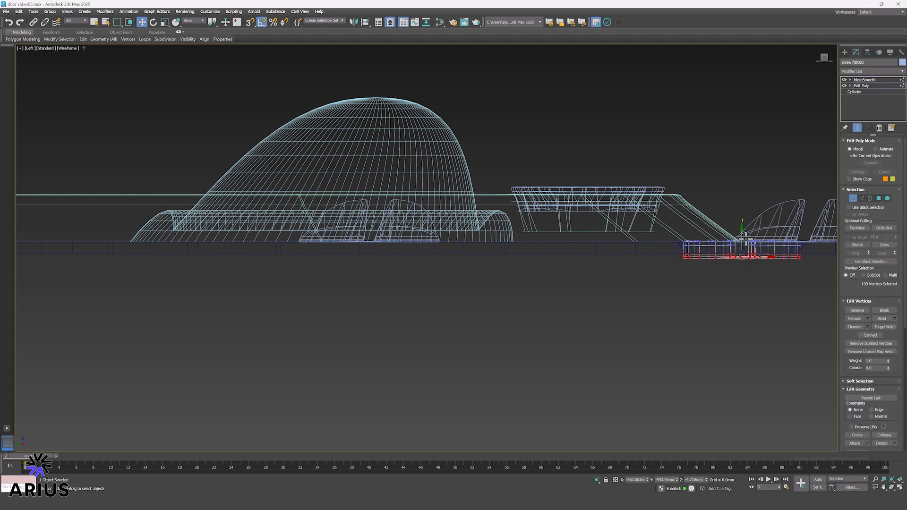
{"action": "left_click_drag", "start_coordinate": [742, 237], "coordinate": [741, 231]}
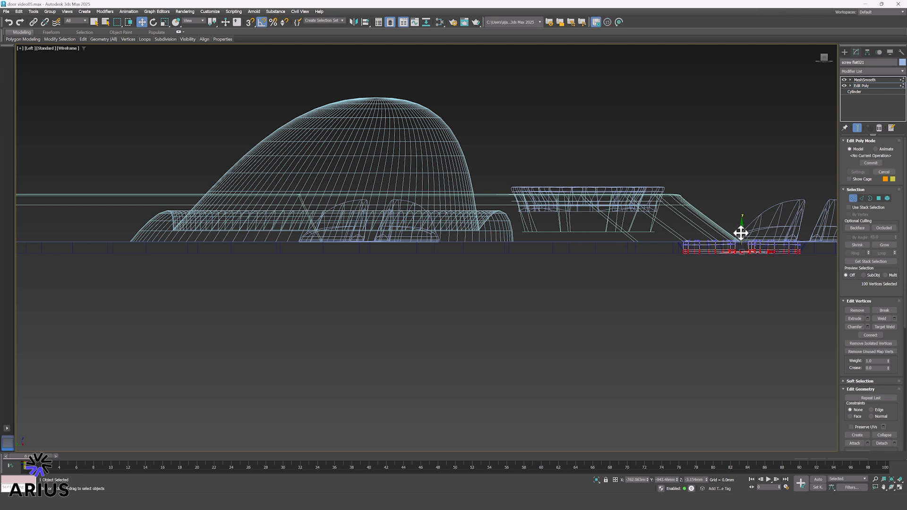
{"action": "left_click", "coordinate": [853, 198]}
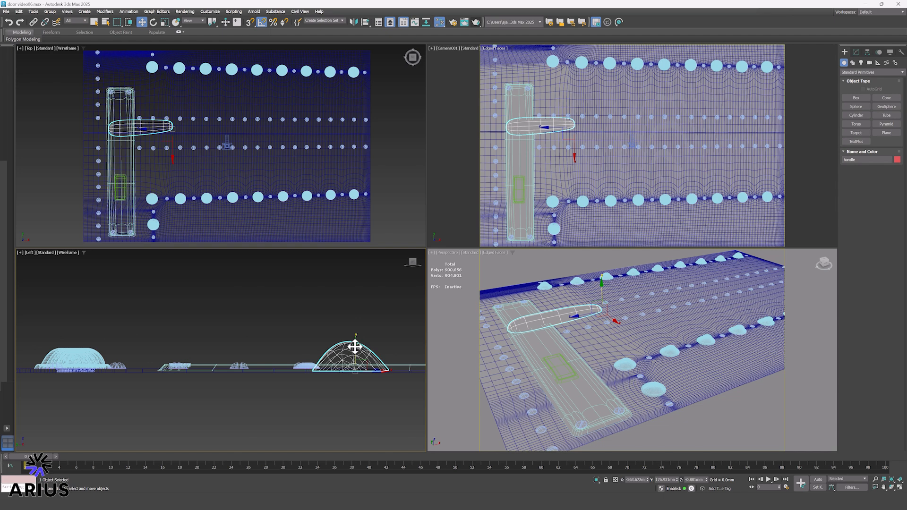
Raise the handle to a height of about 12 mm and extend its base vertices down to the door plate.
{"action": "left_click_drag", "start_coordinate": [354, 347], "coordinate": [357, 340]}
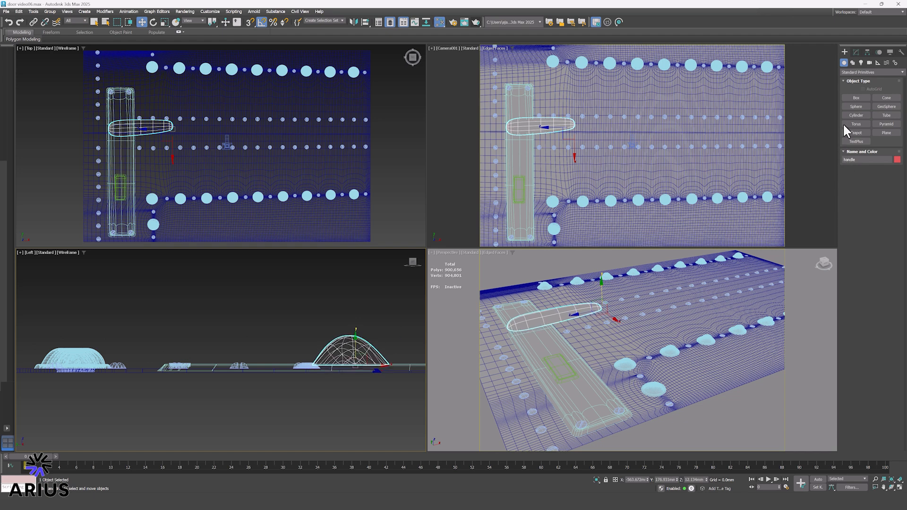
{"action": "left_click", "coordinate": [855, 52]}
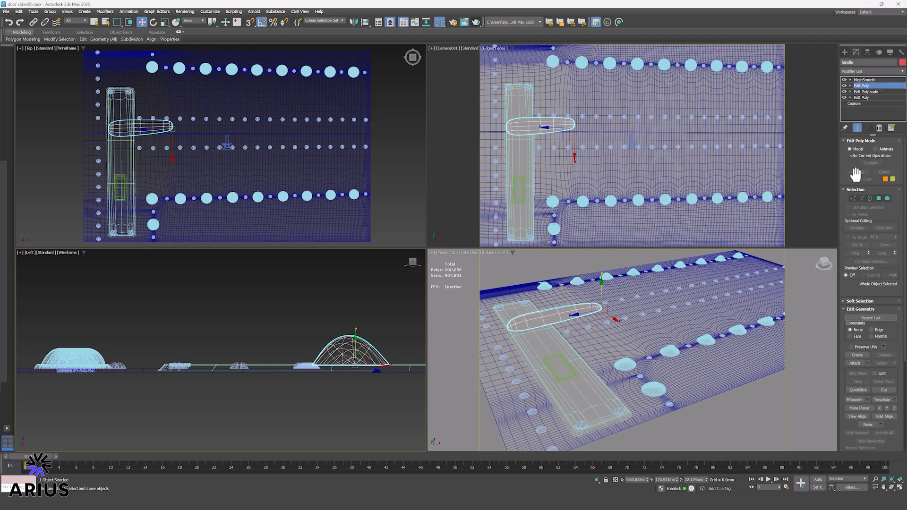
{"action": "left_click", "coordinate": [853, 197]}
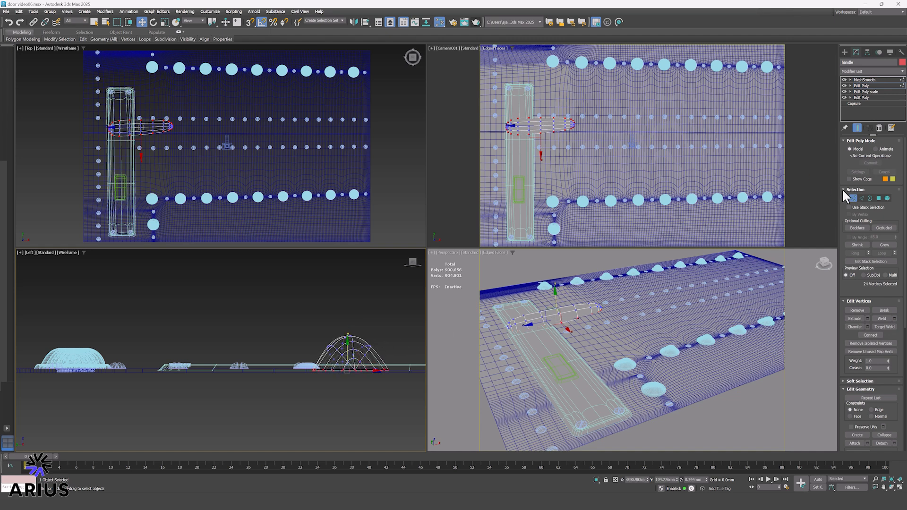
{"action": "left_click", "coordinate": [852, 198]}
Render the camera view of the combined door model and save the image in TIF format as Door_grey render.tif.
{"action": "left_click", "coordinate": [774, 109]}
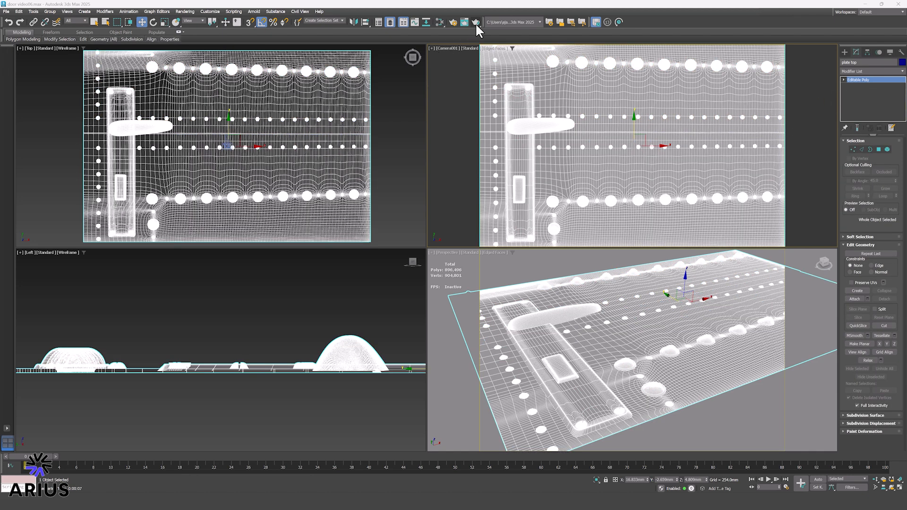
{"action": "left_click", "coordinate": [475, 22]}
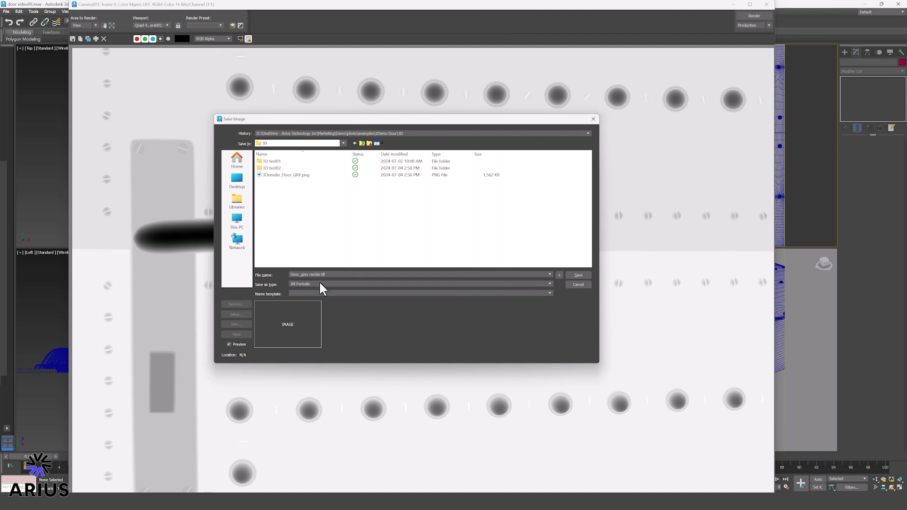
{"action": "left_click", "coordinate": [318, 283]}
{"action": "left_click", "coordinate": [318, 351]}
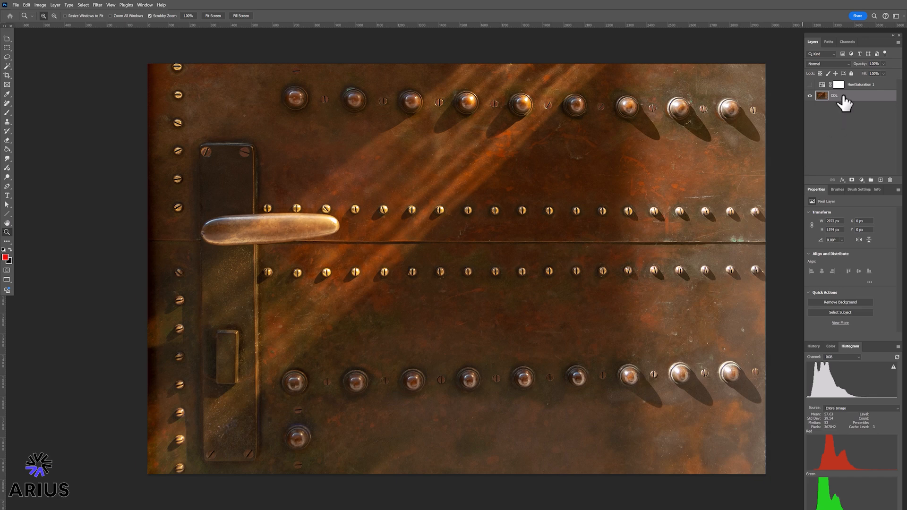
Switch to Photoshop, show the door photo's Hue/Saturation 1 layer, and paste the photo into Door_grey render.tif as a layer.
{"action": "left_click", "coordinate": [810, 85]}
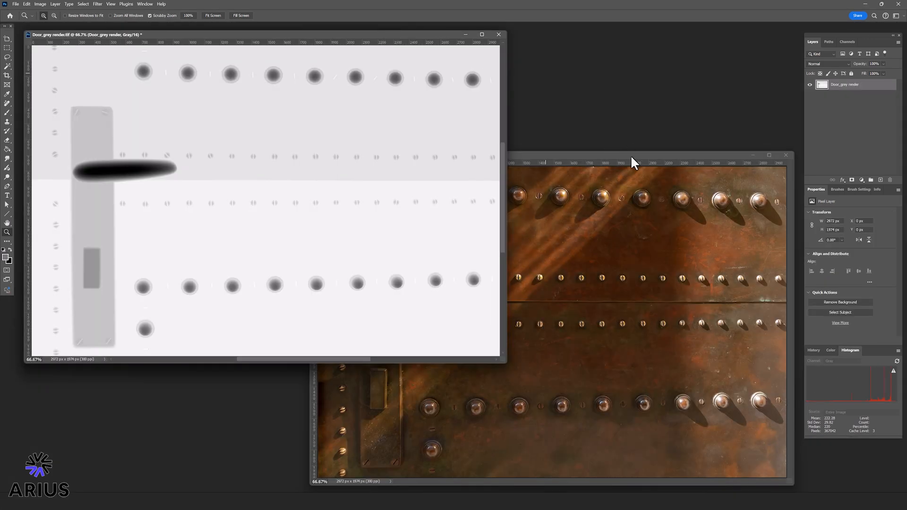
{"action": "left_click", "coordinate": [632, 157]}
{"action": "left_click", "coordinate": [398, 38]}
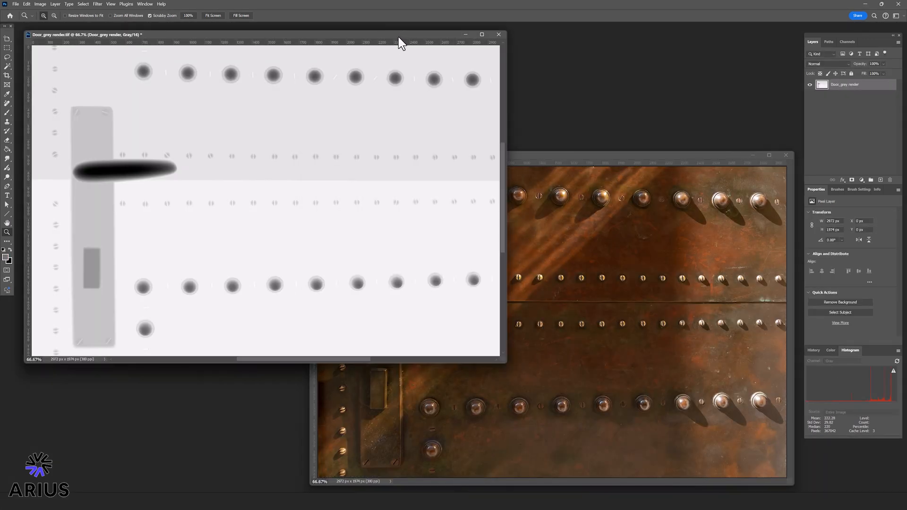
{"action": "key", "text": "ctrl+v"}
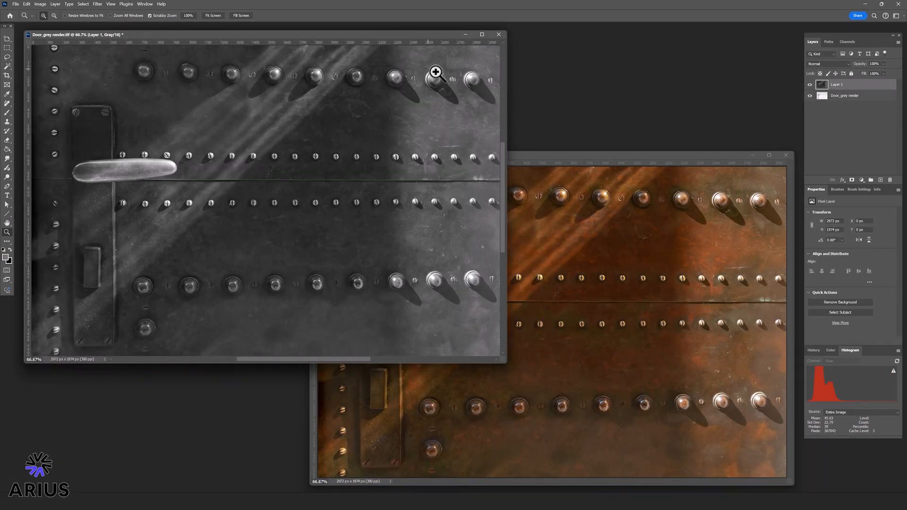
Set the pasted photo layer to Soft Light blending with 20% opacity.
{"action": "left_click", "coordinate": [846, 63]}
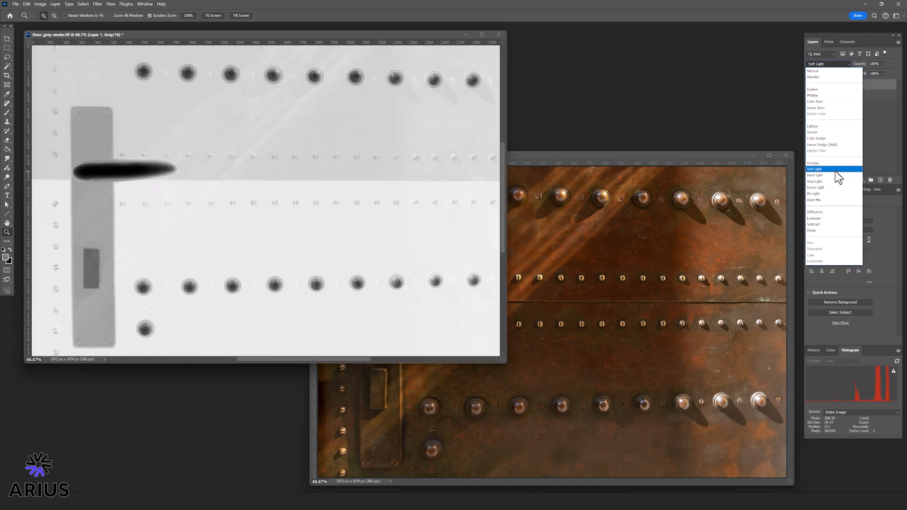
{"action": "left_click", "coordinate": [835, 170]}
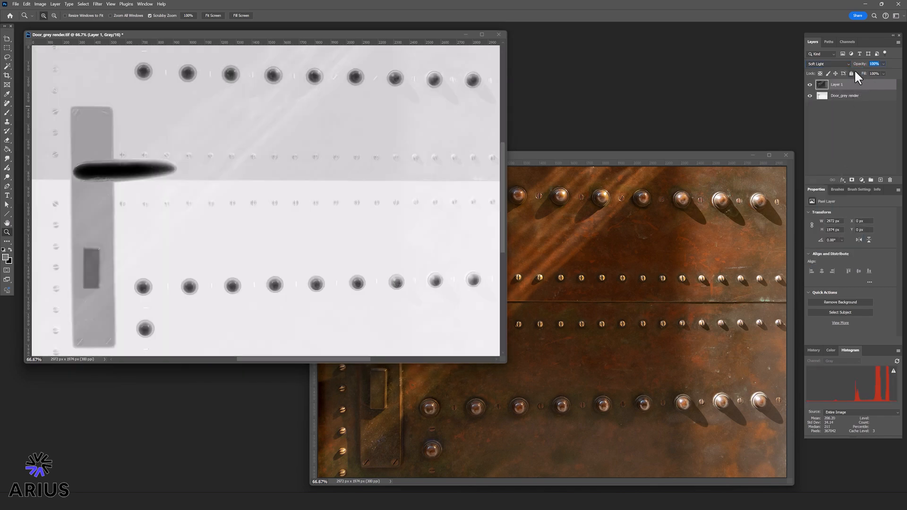
{"action": "type", "text": "20"}
{"action": "key", "text": "Return"}
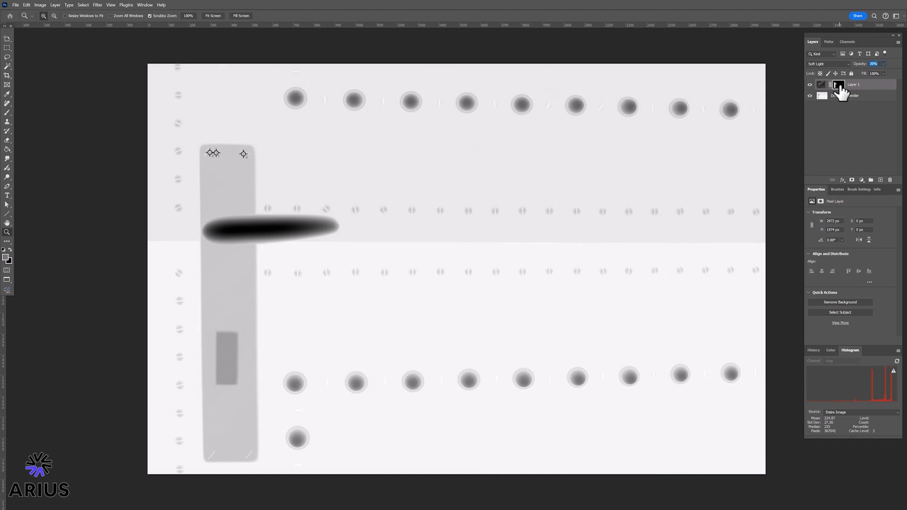
Examine the layer mask of the pasted photo layer on its own.
{"action": "left_click", "coordinate": [839, 85]}
{"action": "left_click", "coordinate": [839, 87], "text": "alt"}
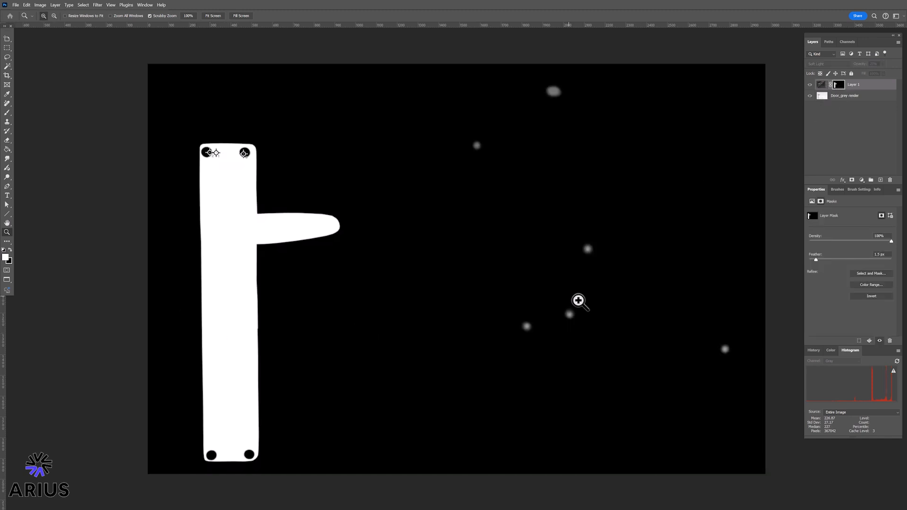
{"action": "left_click", "coordinate": [839, 88], "text": "alt"}
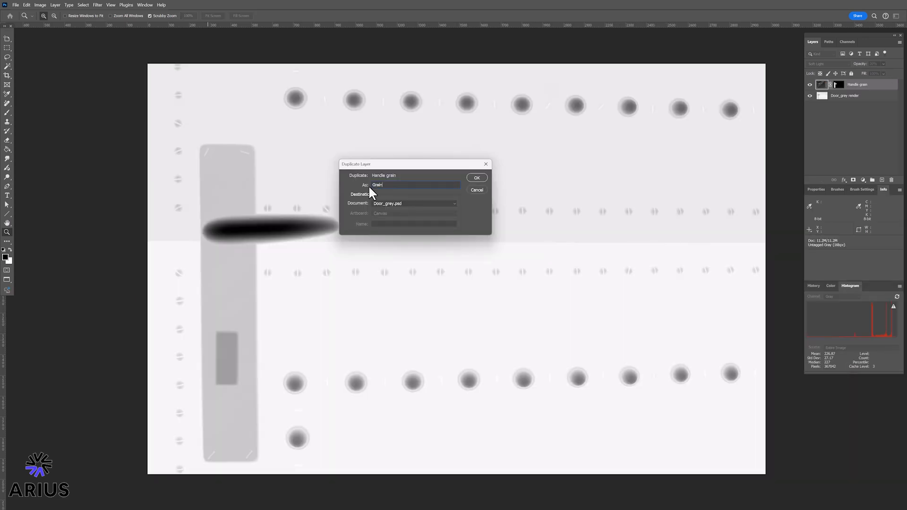
Duplicate the Handle grain layer as Grain and invert the copy's layer mask.
{"action": "key", "text": "Return"}
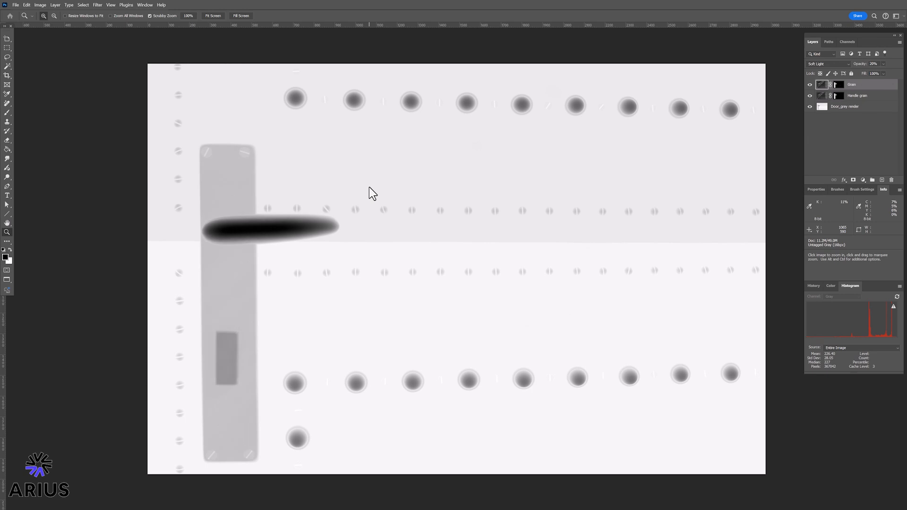
{"action": "left_click", "coordinate": [839, 86], "text": "alt"}
{"action": "key", "text": "ctrl+i"}
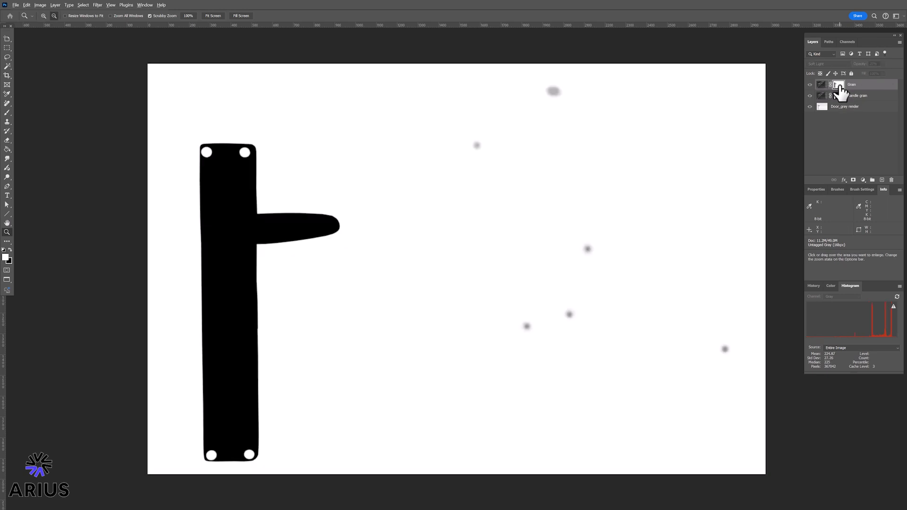
{"action": "left_click", "coordinate": [838, 86], "text": "alt"}
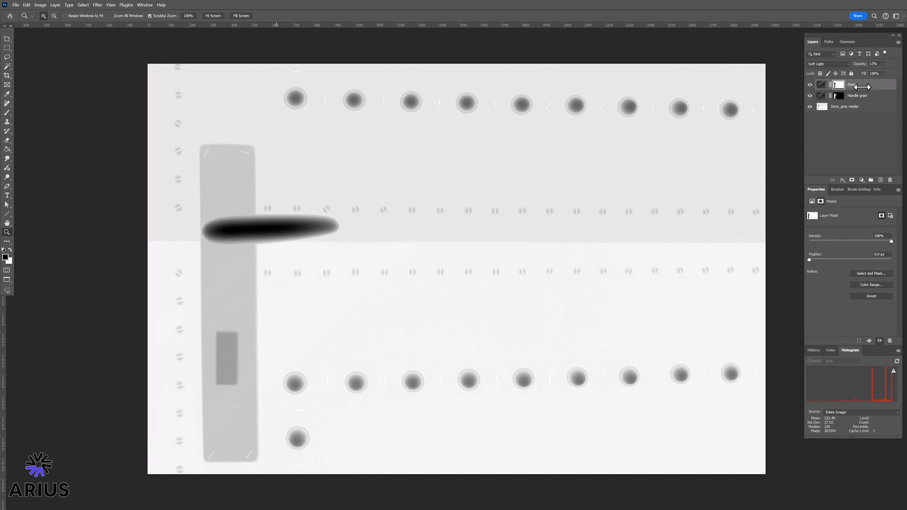
Check the Grain layer's mask on its own and set the layer to Normal blending at 100% opacity.
{"action": "left_click", "coordinate": [838, 86], "text": "alt"}
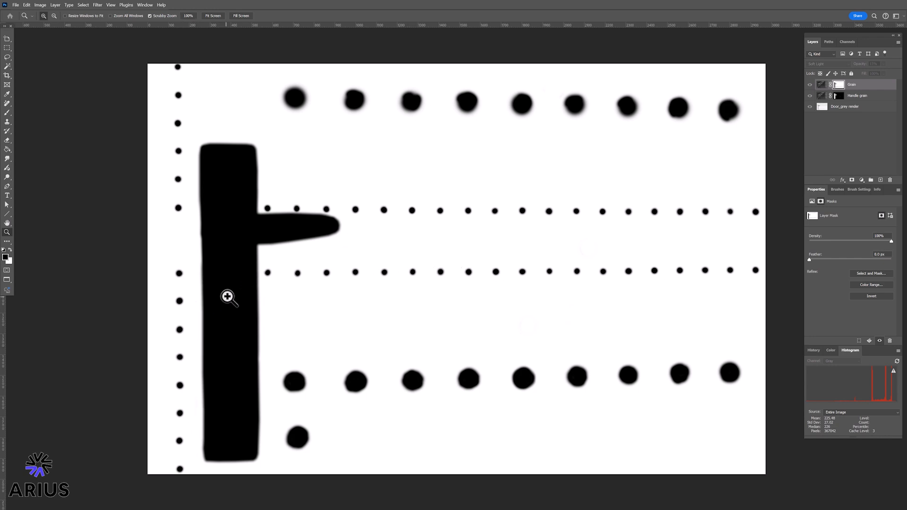
{"action": "left_click", "coordinate": [838, 85], "text": "alt"}
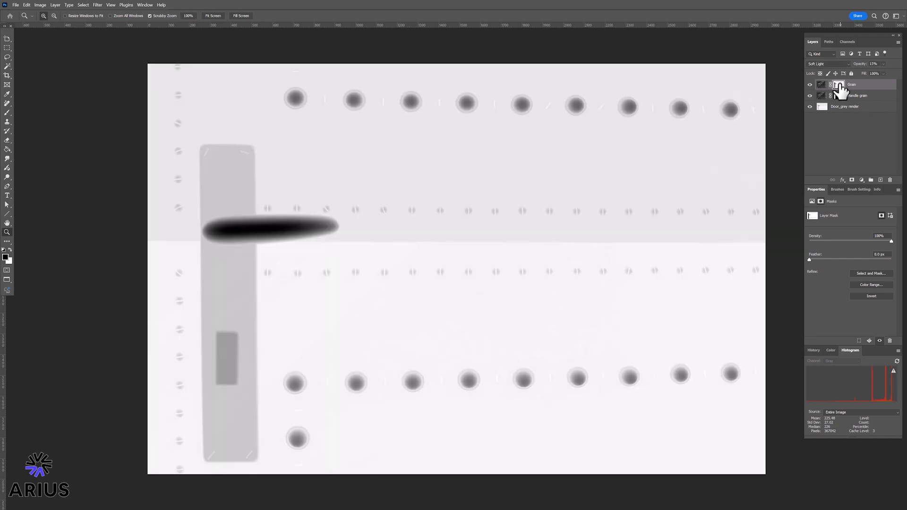
{"action": "left_click", "coordinate": [828, 64]}
{"action": "left_click", "coordinate": [824, 66]}
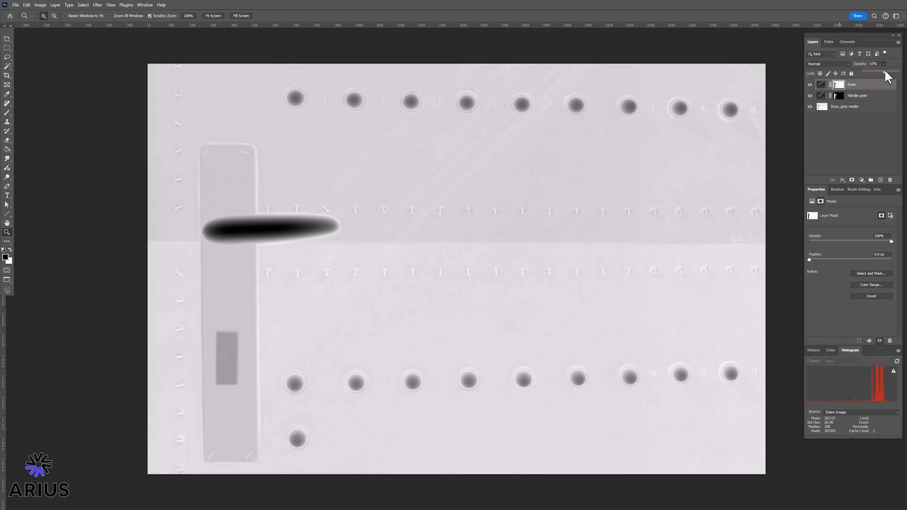
{"action": "left_click", "coordinate": [898, 72]}
{"action": "left_click", "coordinate": [862, 88]}
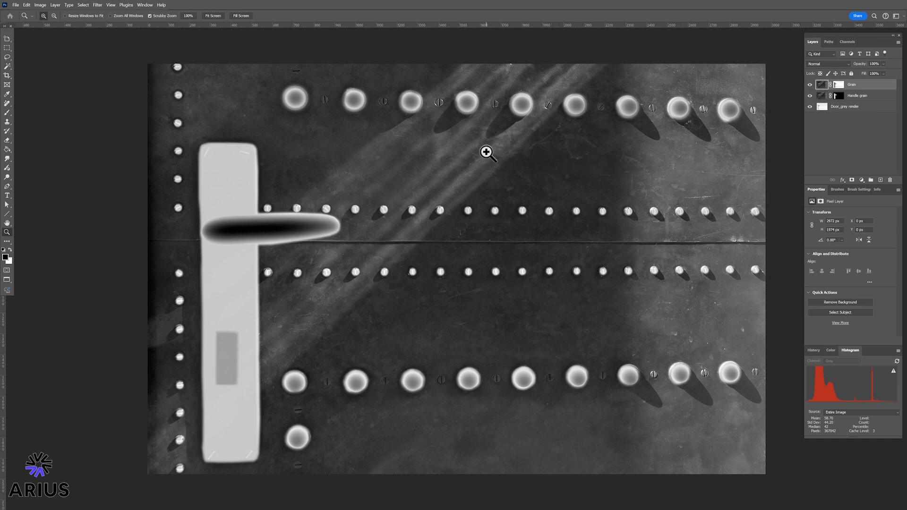
Add a Levels adjustment clipped to the Grain layer and check its settings, mask and effect on the photo.
{"action": "left_click", "coordinate": [861, 180]}
{"action": "left_click", "coordinate": [857, 216]}
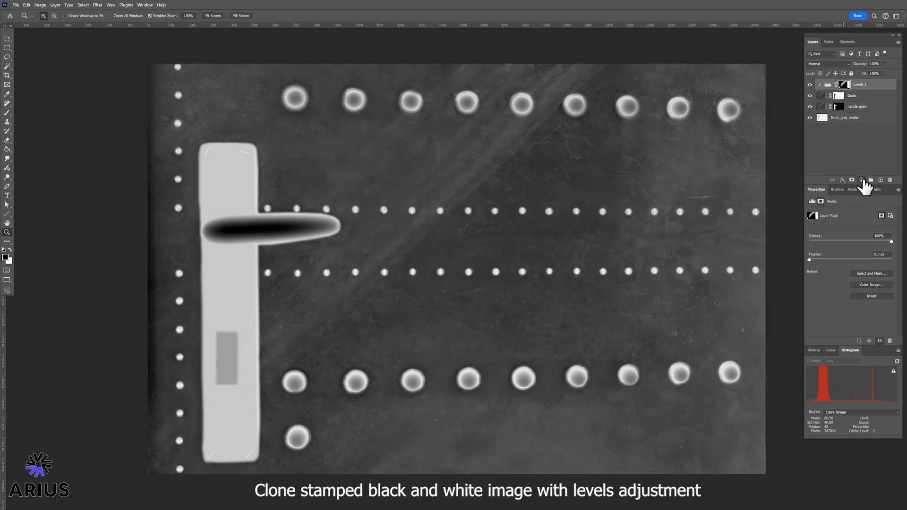
{"action": "left_click", "coordinate": [827, 85]}
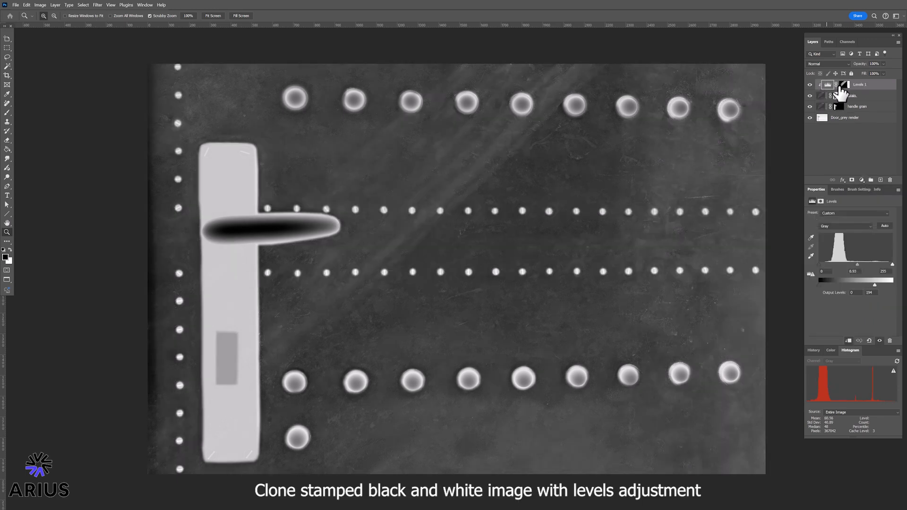
{"action": "left_click", "coordinate": [843, 85], "text": "alt"}
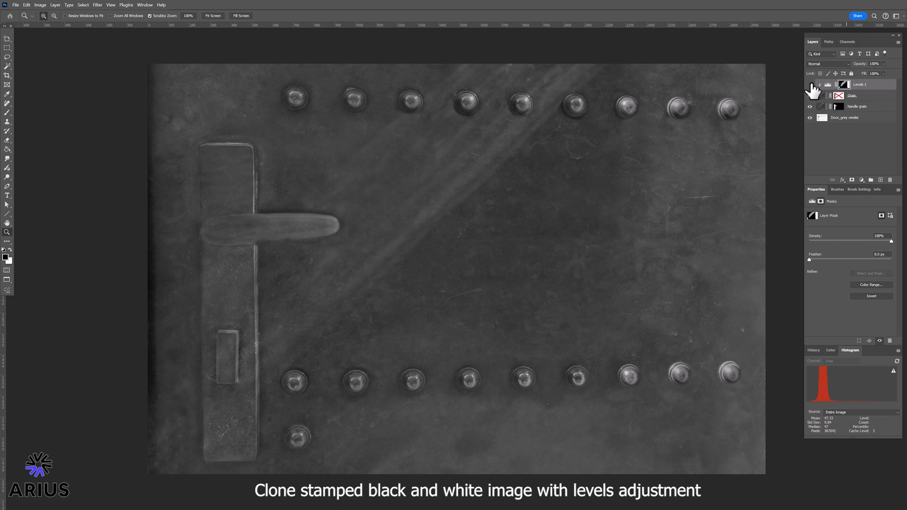
{"action": "left_click", "coordinate": [810, 84]}
{"action": "left_click", "coordinate": [810, 85]}
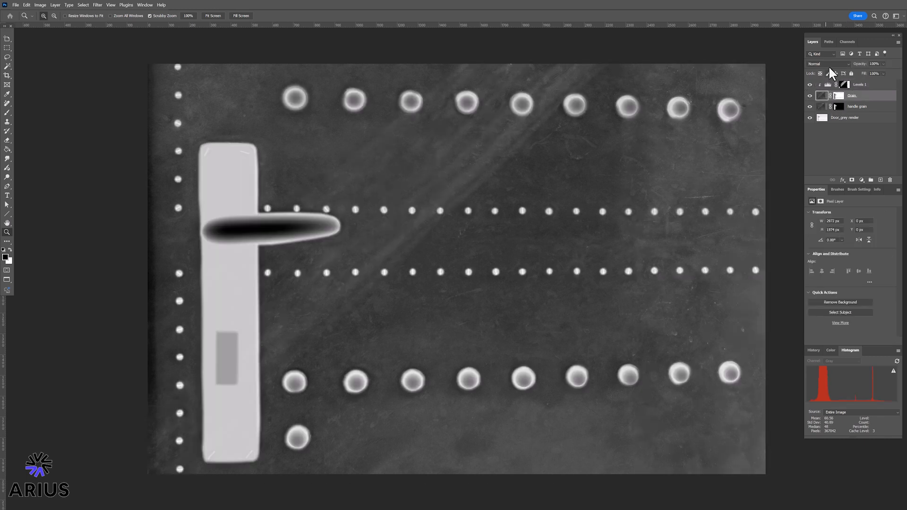
Set the Grain layer to Soft Light blending with 15% opacity.
{"action": "left_click", "coordinate": [827, 64]}
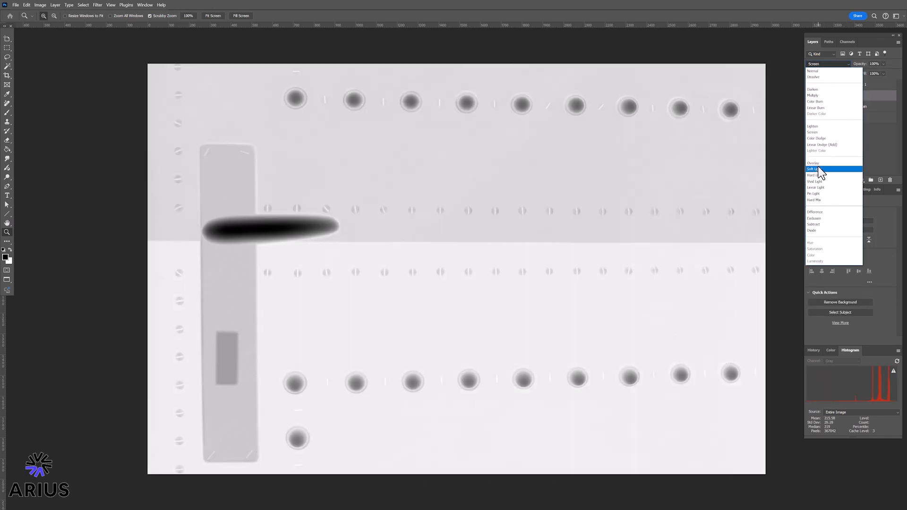
{"action": "left_click", "coordinate": [818, 169]}
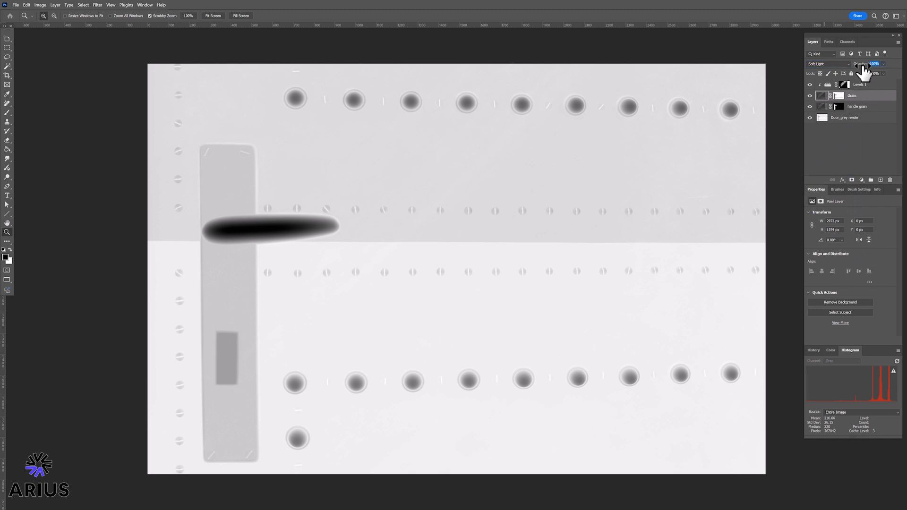
{"action": "type", "text": "15"}
{"action": "key", "text": "Return"}
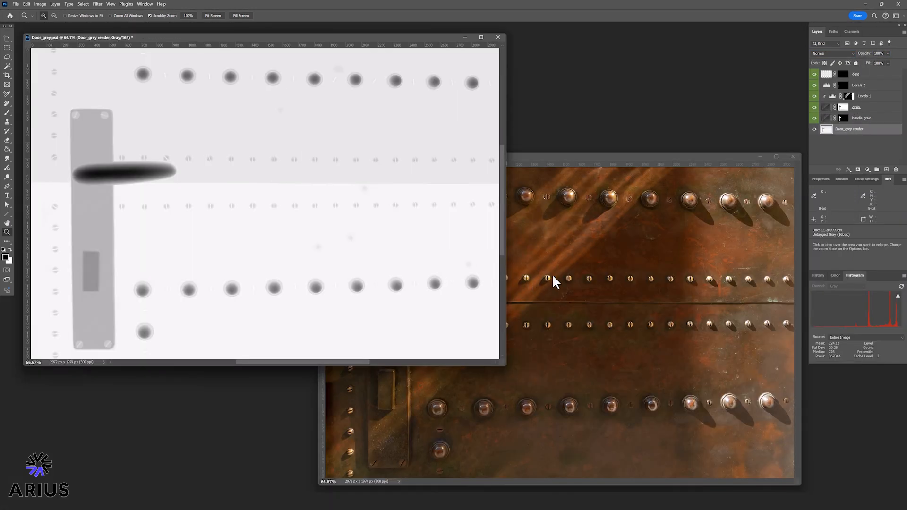
Switch to AriusPipelineUtilities and choose the Demo_Door_GRY2 TIF as the gray file for the image-to-point-cloud conversion.
{"action": "left_click", "coordinate": [552, 278]}
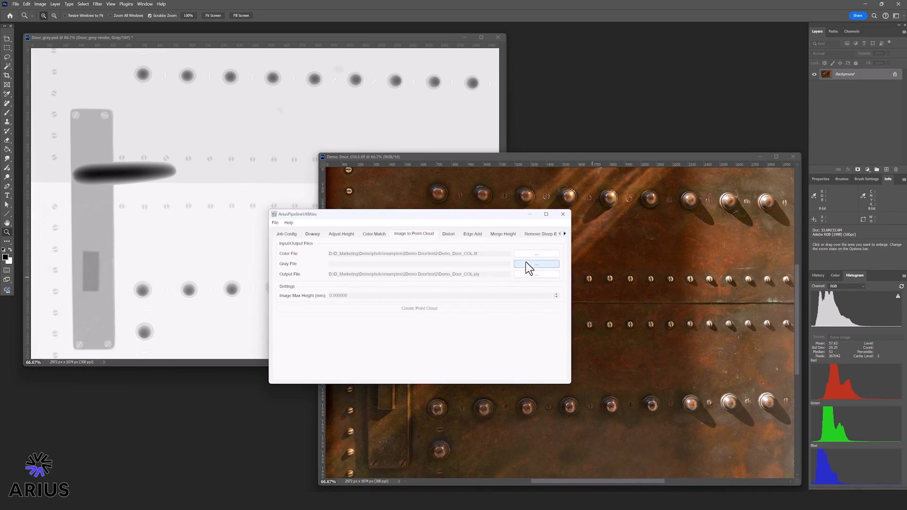
{"action": "left_click", "coordinate": [532, 269]}
{"action": "left_click", "coordinate": [398, 286]}
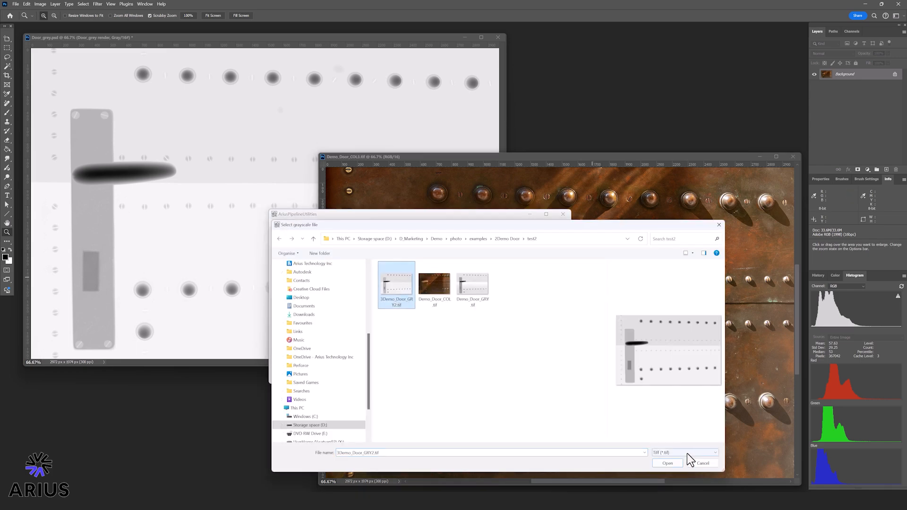
{"action": "left_click", "coordinate": [675, 464]}
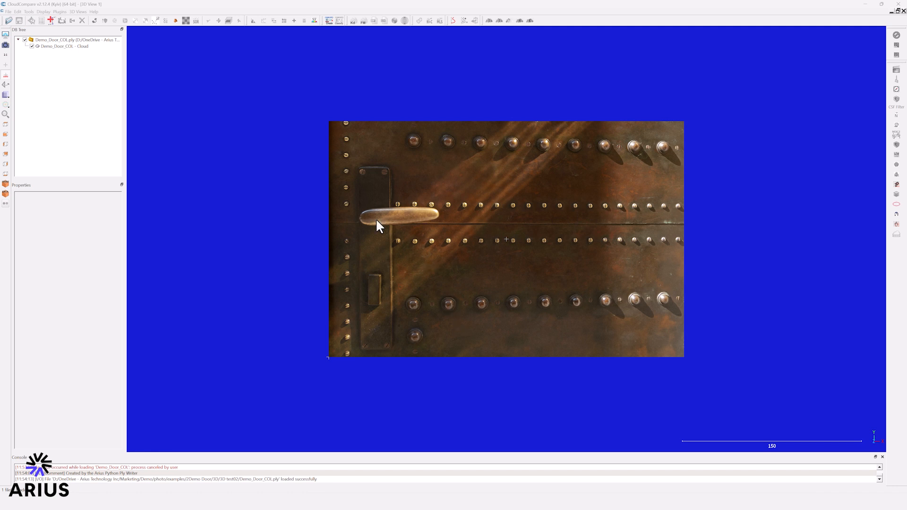
Switch to CloudCompare and turn on normals for the Demo_Door_COL cloud.
{"action": "left_click", "coordinate": [62, 46]}
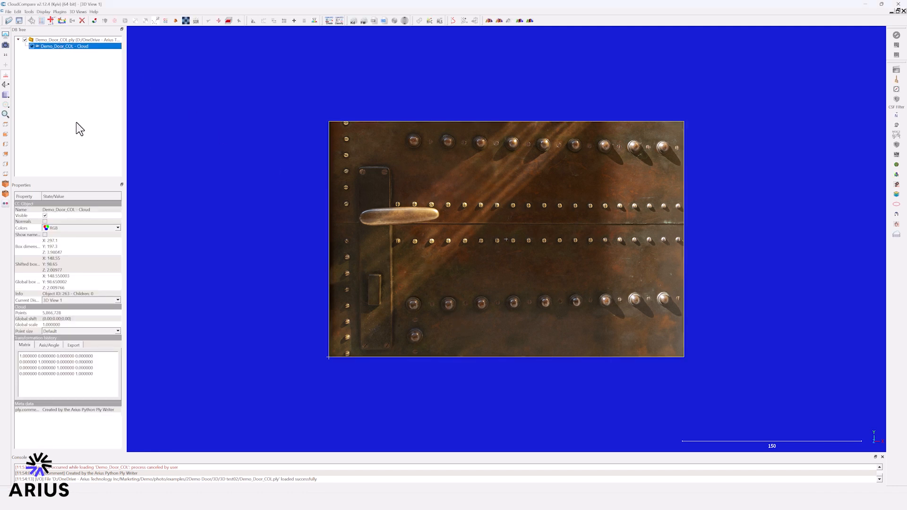
{"action": "left_click", "coordinate": [45, 221]}
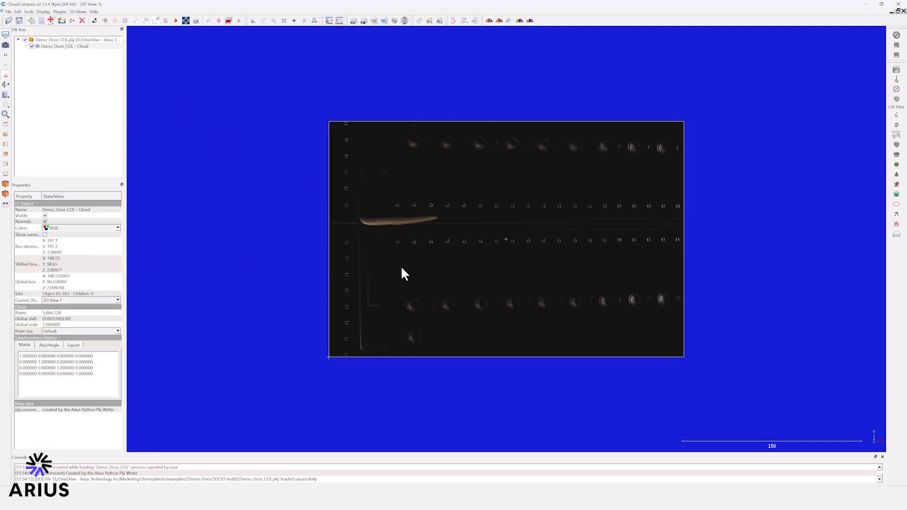
{"action": "mouse_move", "coordinate": [484, 254]}
{"action": "left_mouse_down"}
{"action": "mouse_move", "coordinate": [480, 231]}
{"action": "mouse_move", "coordinate": [437, 263]}
{"action": "mouse_move", "coordinate": [424, 147]}
{"action": "left_mouse_up"}
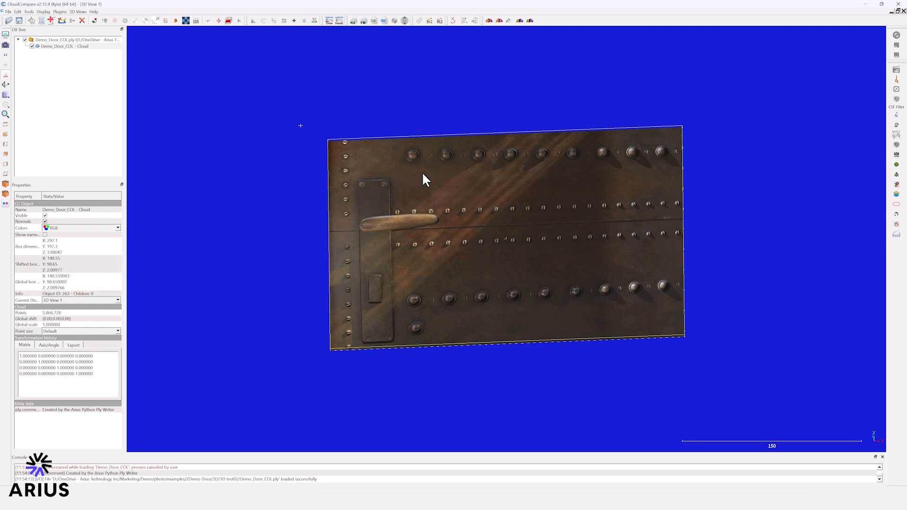
{"action": "left_click_drag", "start_coordinate": [438, 209], "coordinate": [432, 199]}
Raise the default point size to 4 for a close view of the door handle.
{"action": "scroll", "coordinate": [395, 225], "scroll_direction": "up", "scroll_amount": 5}
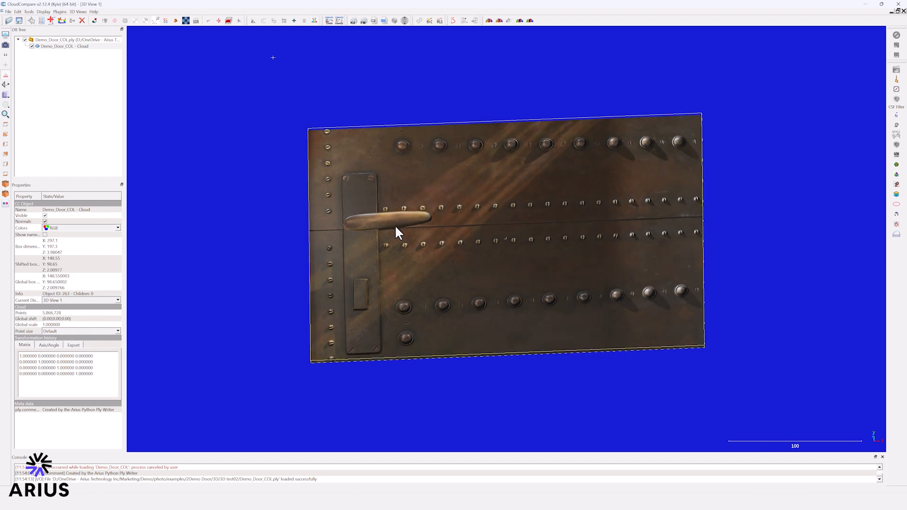
{"action": "scroll", "coordinate": [373, 231], "scroll_direction": "up", "scroll_amount": 3}
{"action": "mouse_move", "coordinate": [375, 233]}
{"action": "left_mouse_down"}
{"action": "mouse_move", "coordinate": [385, 224]}
{"action": "mouse_move", "coordinate": [537, 224]}
{"action": "mouse_move", "coordinate": [656, 252]}
{"action": "left_mouse_up"}
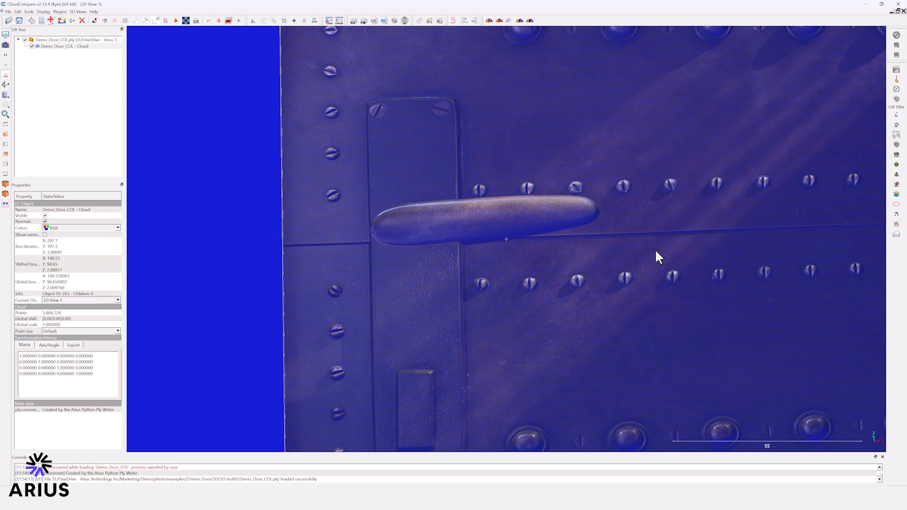
{"action": "scroll", "coordinate": [657, 250], "scroll_direction": "up", "scroll_amount": 3}
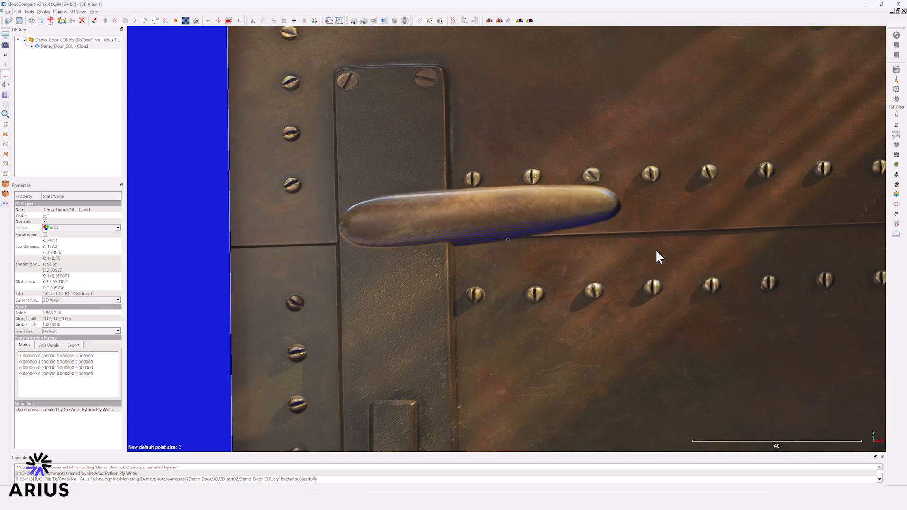
{"action": "scroll", "coordinate": [655, 251], "scroll_direction": "up", "scroll_amount": 3}
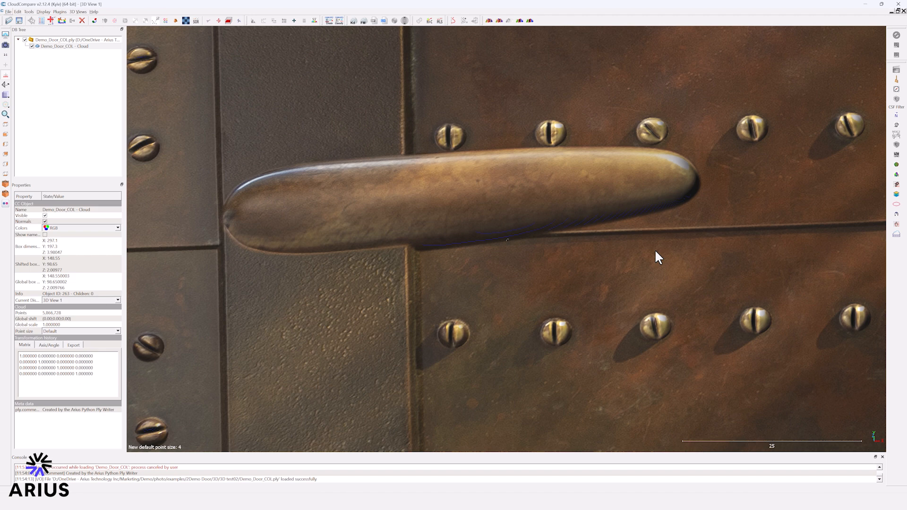
Examine the relief of the handle, lock plate and screws in the point cloud from tilted angles.
{"action": "left_click_drag", "start_coordinate": [655, 251], "coordinate": [564, 401]}
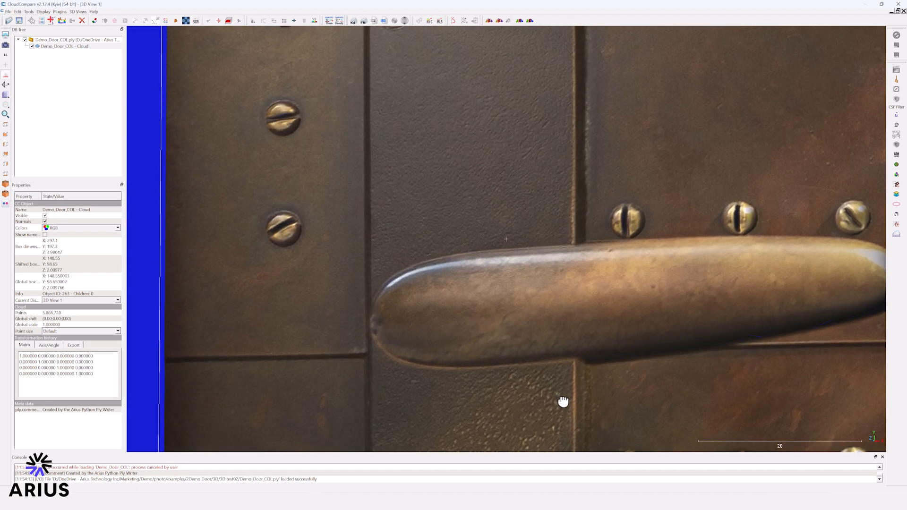
{"action": "left_click_drag", "start_coordinate": [557, 274], "coordinate": [578, 384]}
{"action": "left_click_drag", "start_coordinate": [532, 276], "coordinate": [544, 379]}
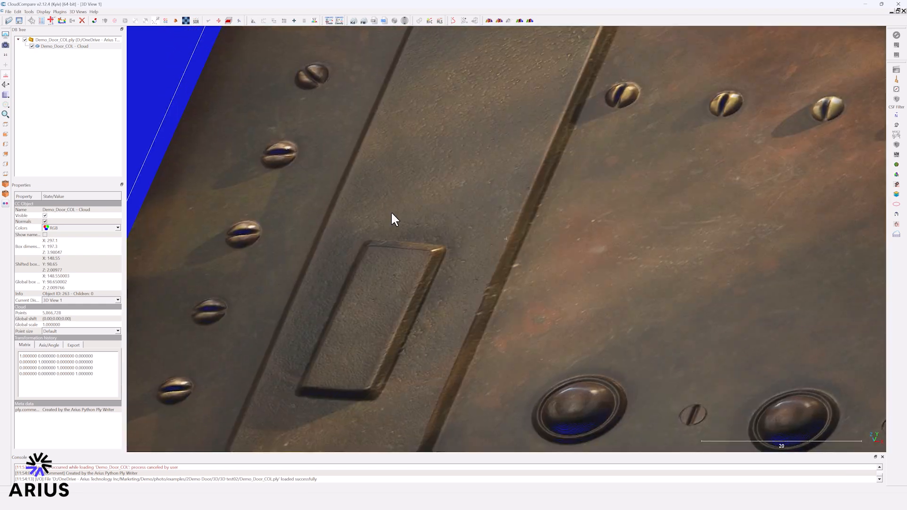
{"action": "left_click_drag", "start_coordinate": [392, 214], "coordinate": [542, 244]}
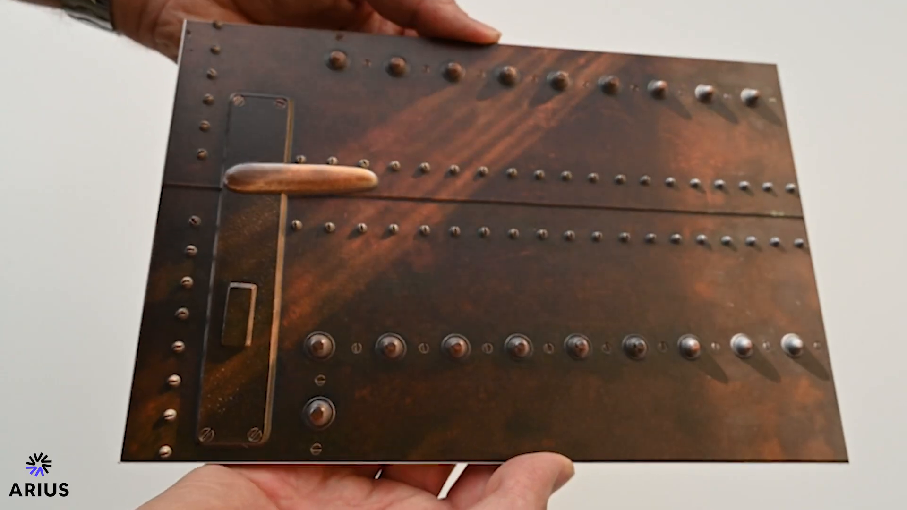